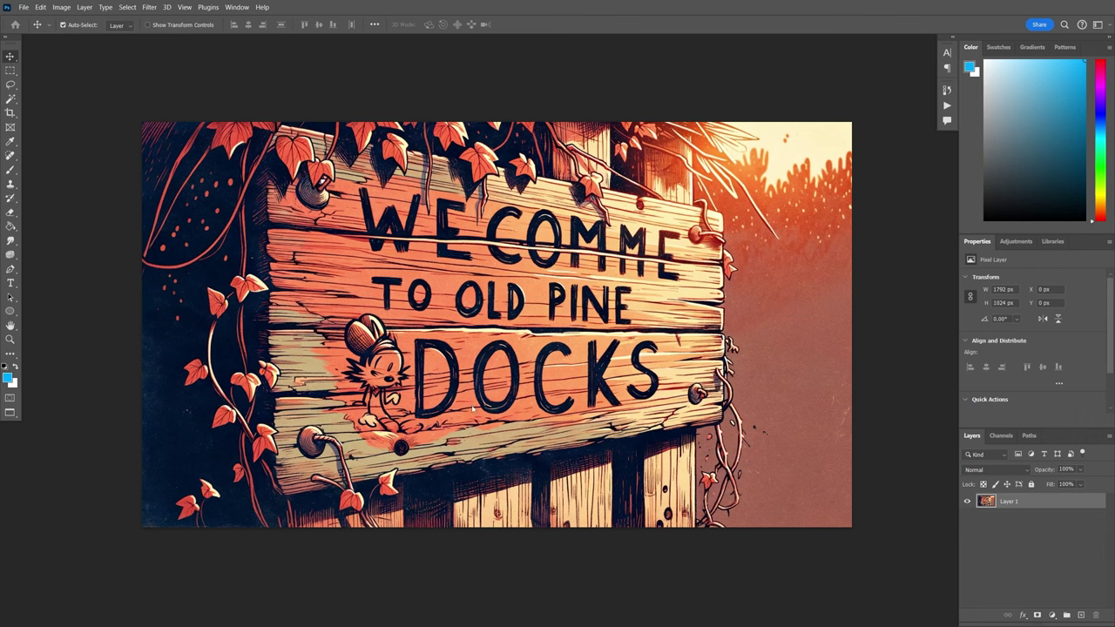
- Lasso the cartoon animal left of DOCKS on the sign and run Generative Fill with an empty prompt
{"action": "key", "text": "l"}
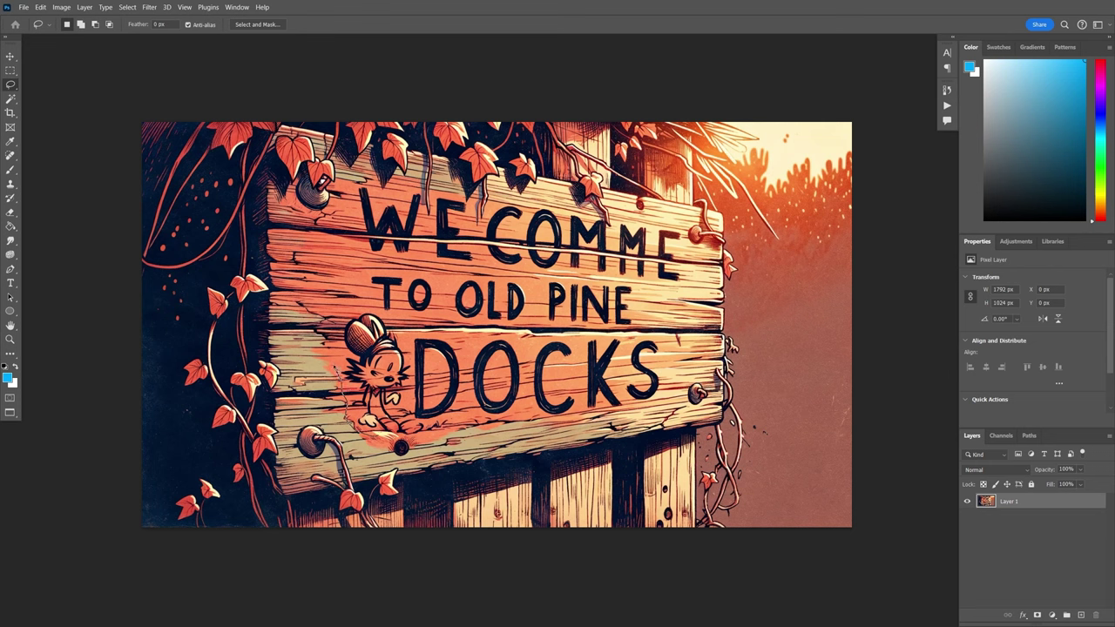
{"action": "mouse_move", "coordinate": [338, 334]}
{"action": "left_mouse_down"}
{"action": "mouse_move", "coordinate": [347, 319]}
{"action": "mouse_move", "coordinate": [388, 313]}
{"action": "mouse_move", "coordinate": [417, 374]}
{"action": "mouse_move", "coordinate": [398, 421]}
{"action": "mouse_move", "coordinate": [376, 440]}
{"action": "left_mouse_up"}
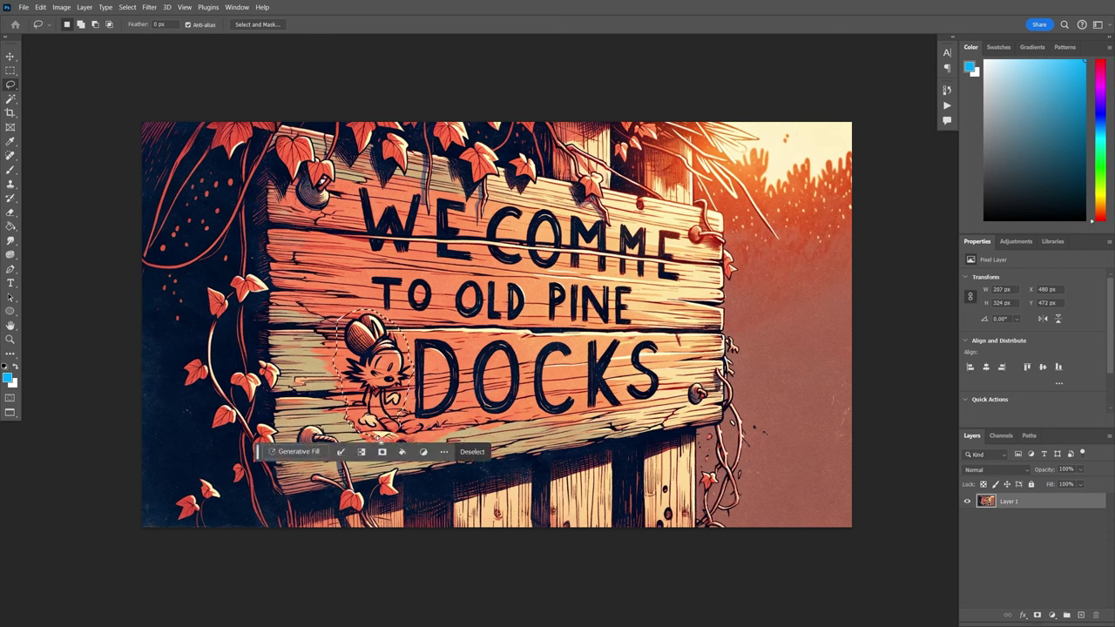
{"action": "left_click", "coordinate": [297, 455]}
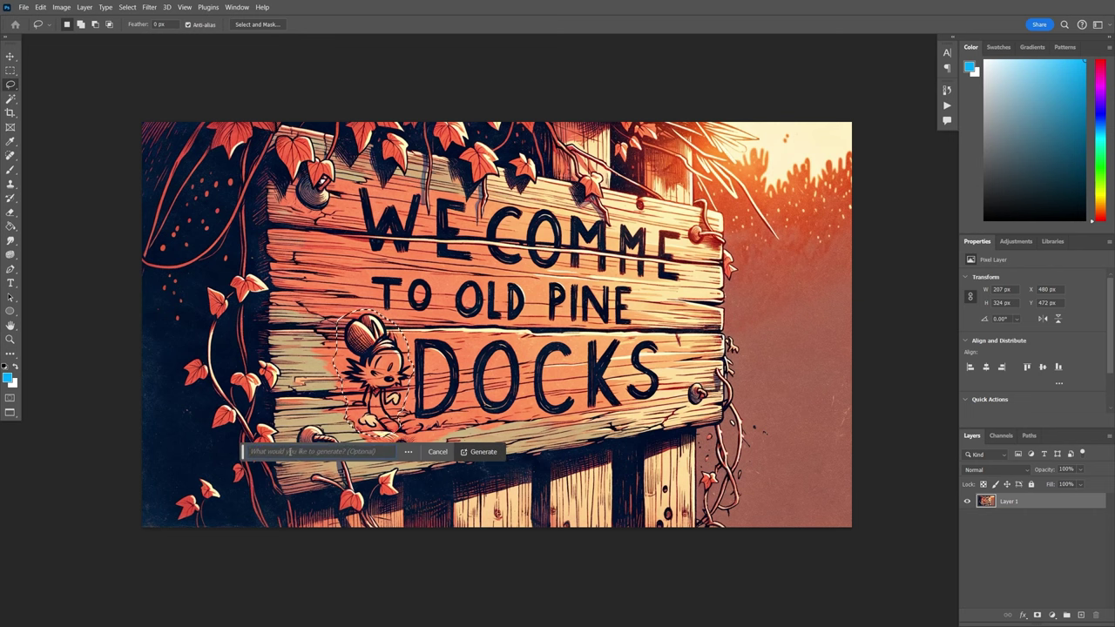
{"action": "left_click", "coordinate": [480, 451]}
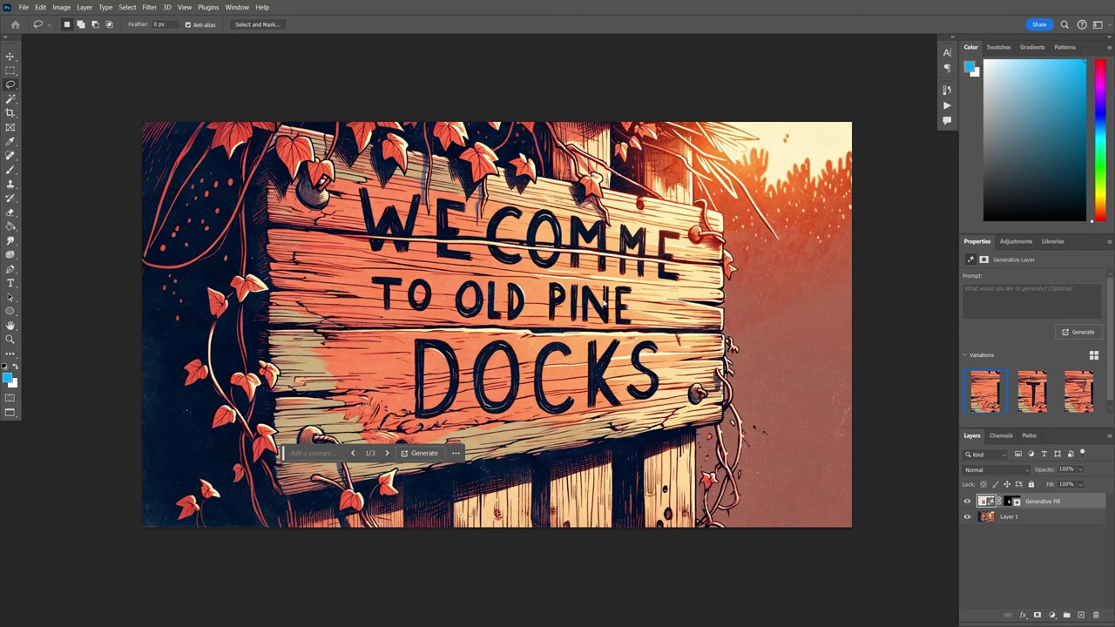
- Merge the Generative Fill layer and Layer 1 into a single layer
{"action": "left_click", "coordinate": [1065, 520]}
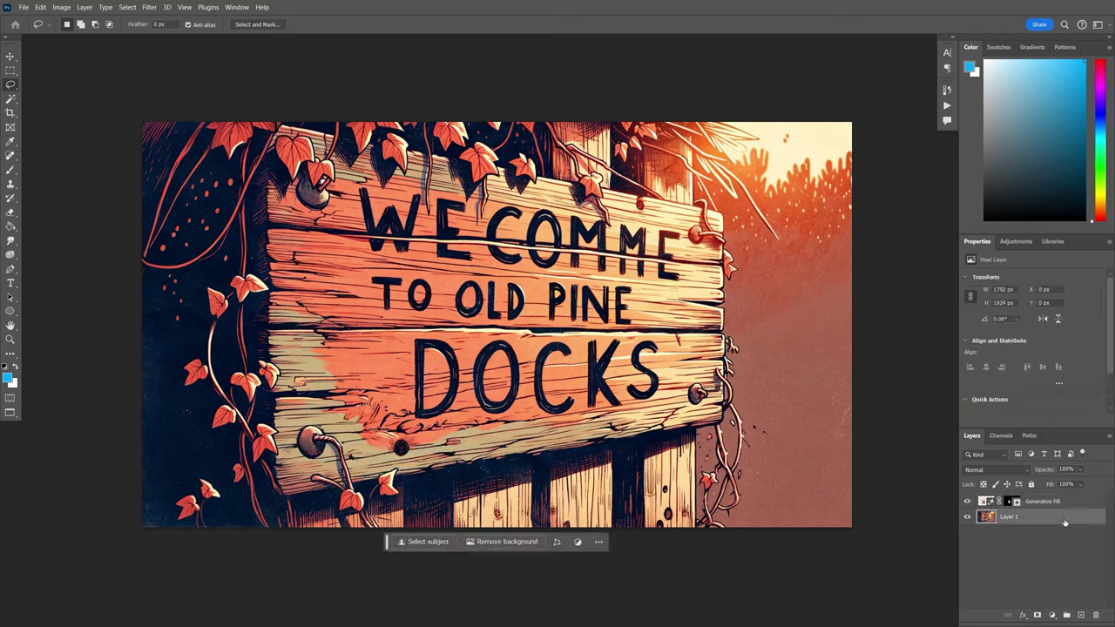
{"action": "left_click", "coordinate": [1076, 504]}
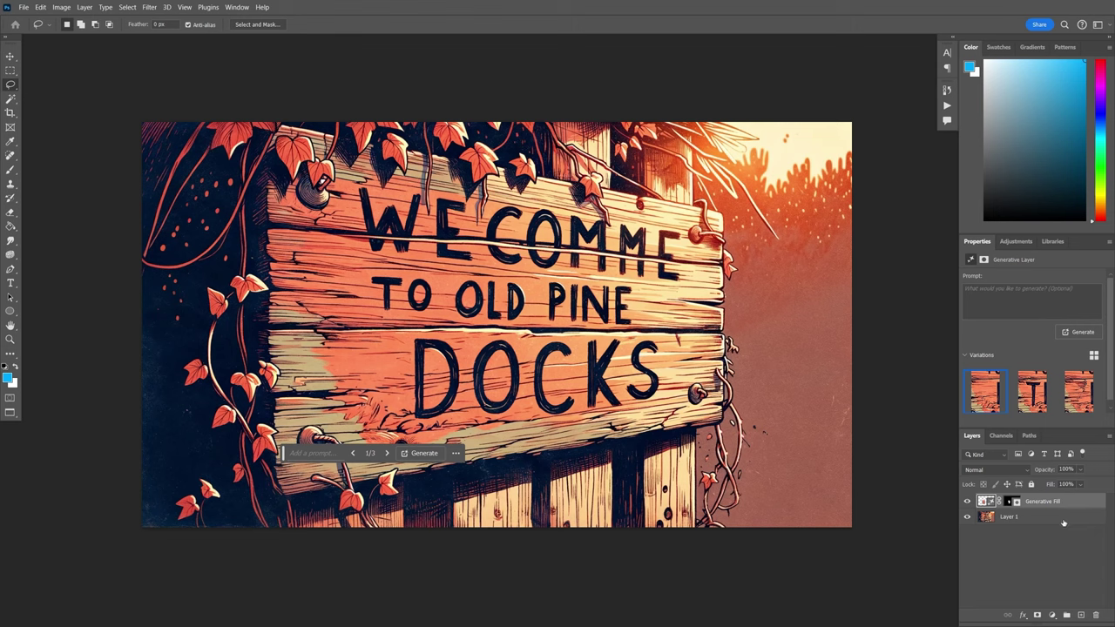
{"action": "left_click", "coordinate": [1063, 519], "text": "shift"}
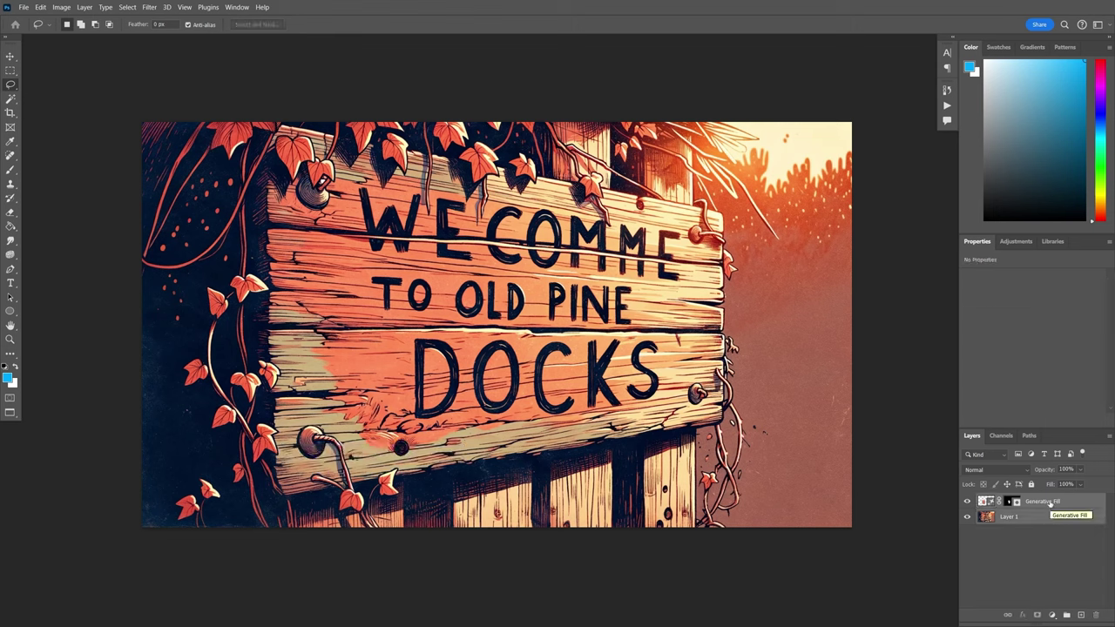
{"action": "key", "text": "ctrl+e"}
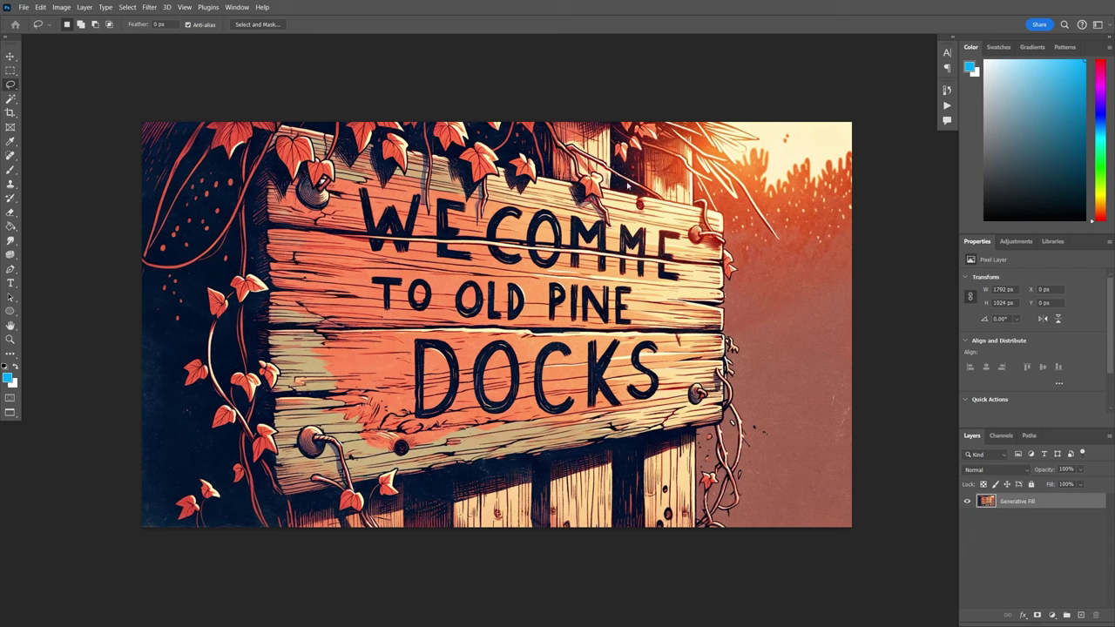
- Set the sign image's canvas height to 1124 pixels, keeping the centre anchor
{"action": "left_click", "coordinate": [59, 8]}
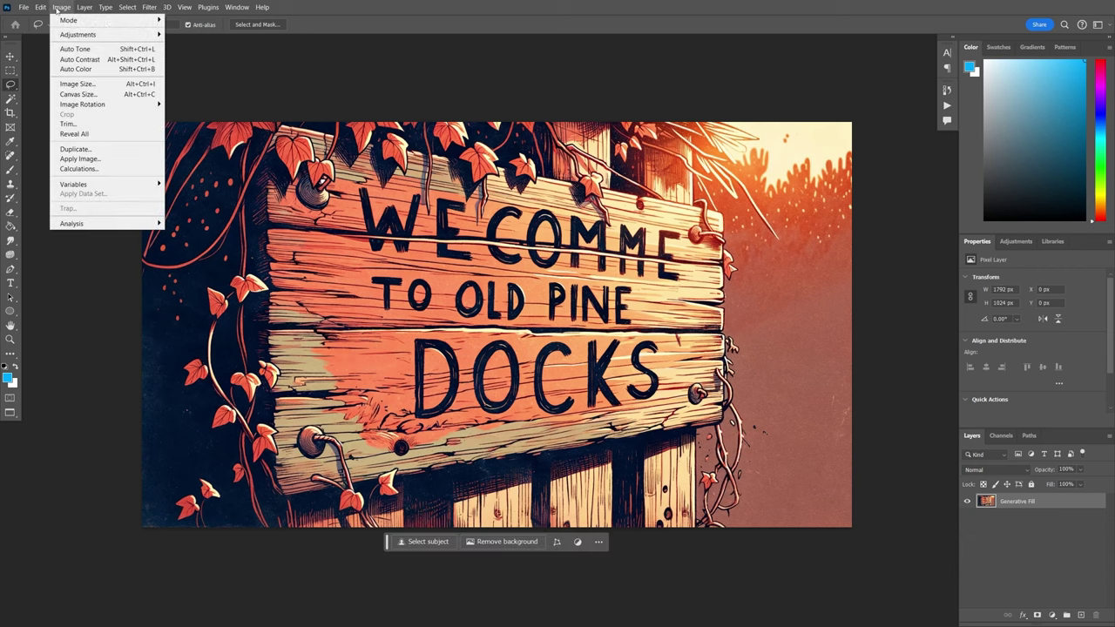
{"action": "left_click", "coordinate": [86, 96]}
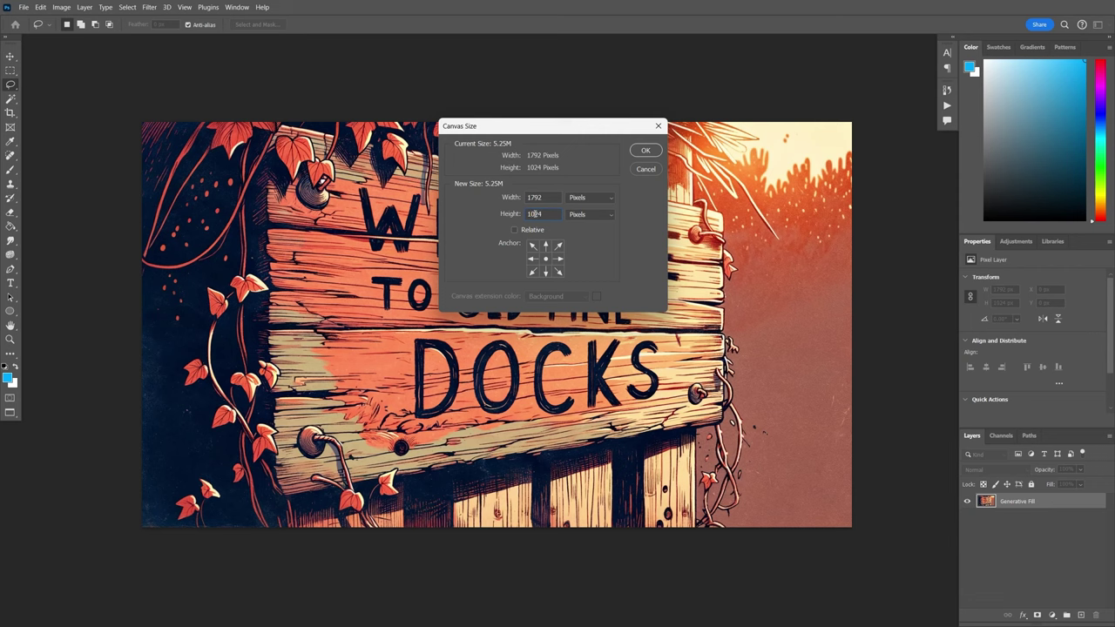
{"action": "key", "text": "BackSpace"}
{"action": "type", "text": "1"}
{"action": "left_click", "coordinate": [641, 151]}
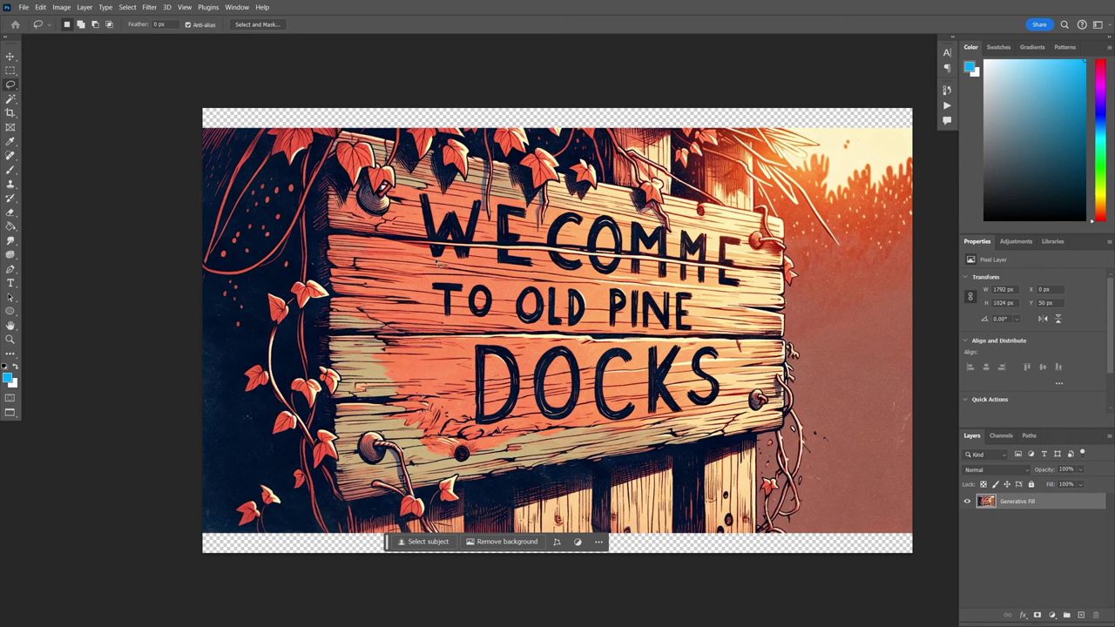
- Select the empty strips above and below the sign artwork with a slight overlap and run Generative Fill without a prompt
{"action": "key", "text": "m"}
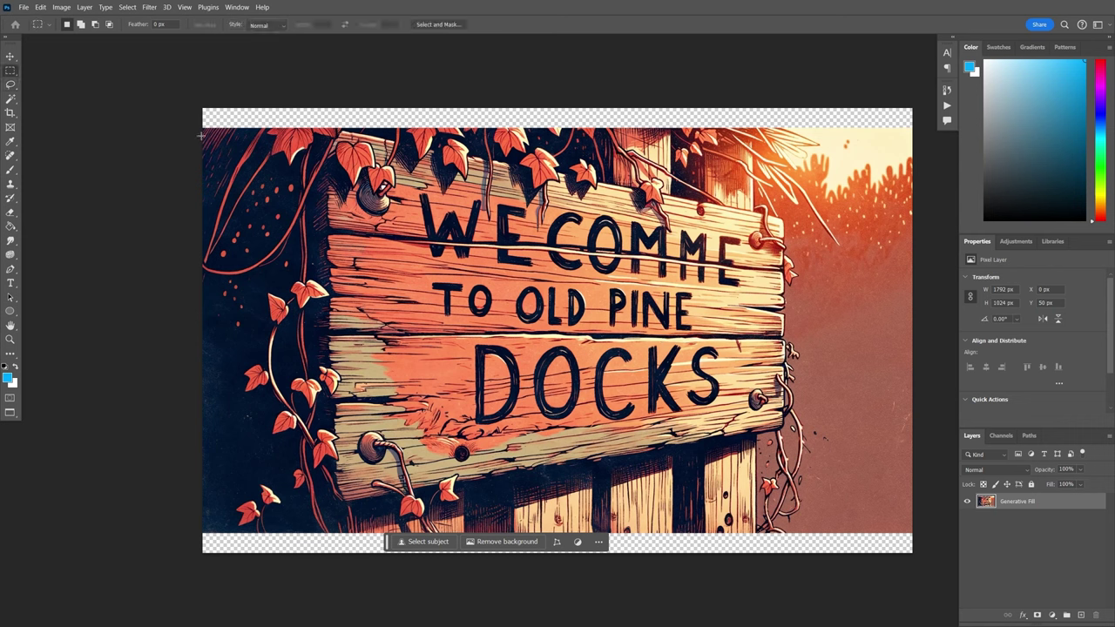
{"action": "left_click_drag", "start_coordinate": [200, 136], "coordinate": [917, 104]}
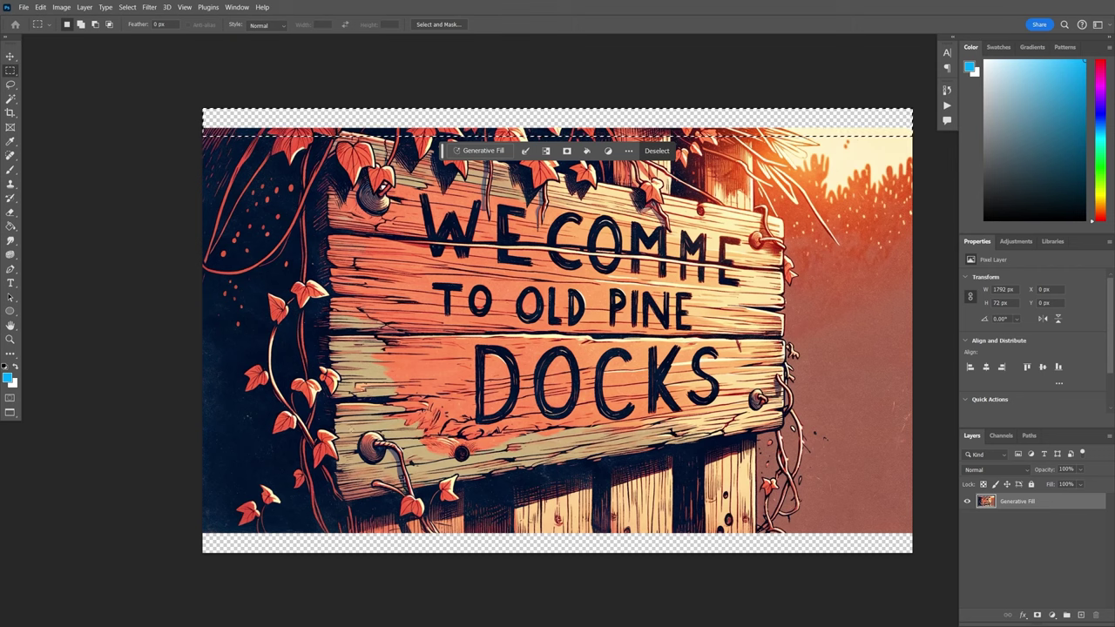
{"action": "left_click_drag", "start_coordinate": [202, 523], "coordinate": [913, 554]}
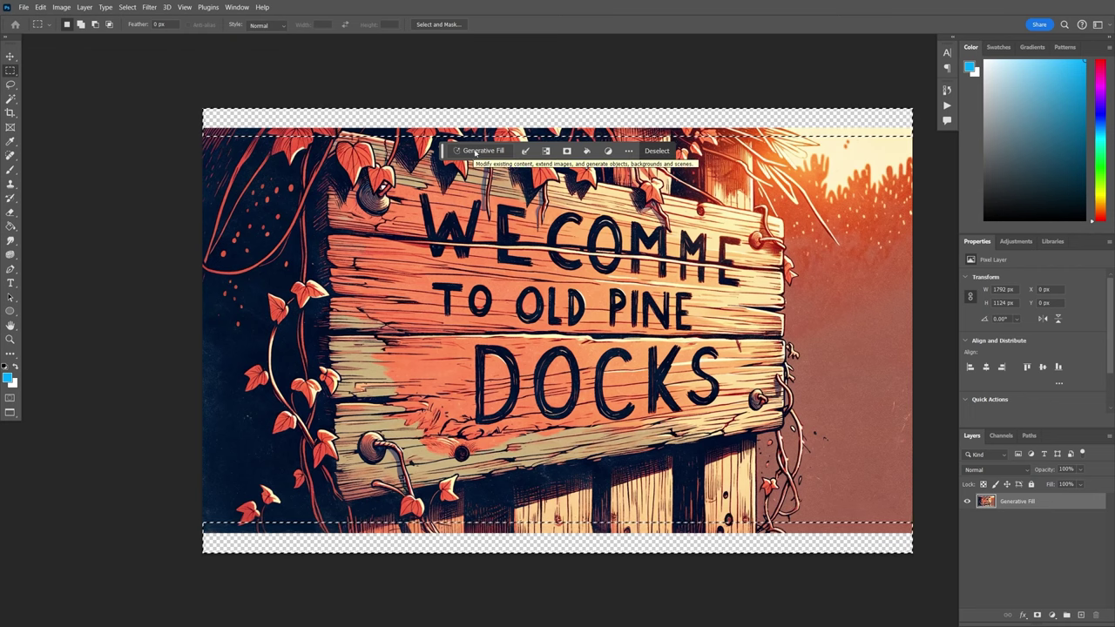
{"action": "left_click", "coordinate": [476, 153]}
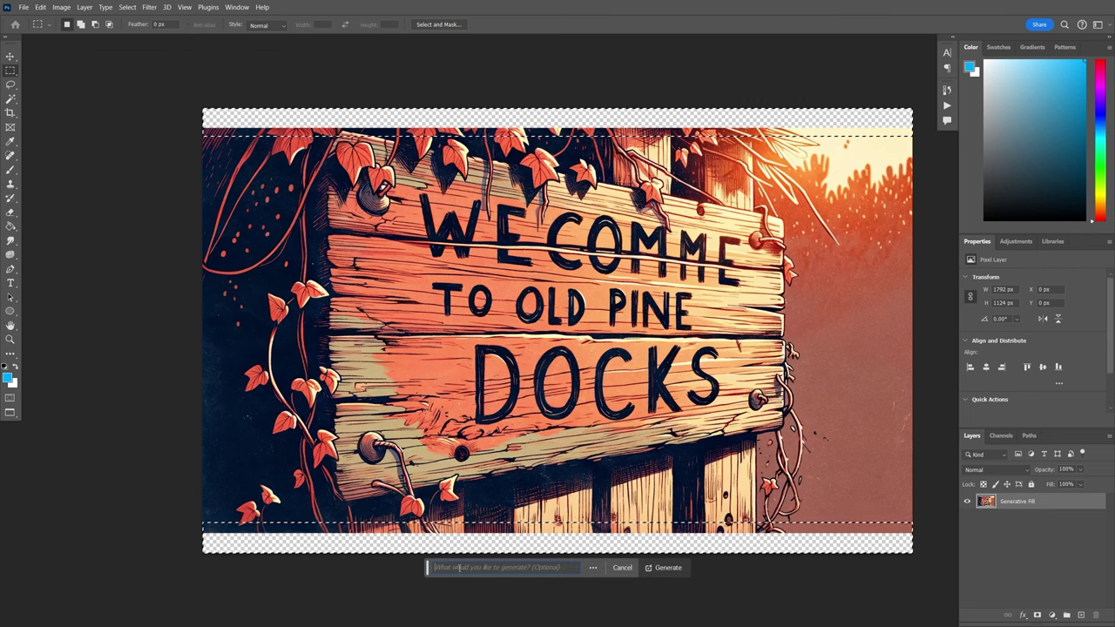
{"action": "left_click", "coordinate": [668, 568]}
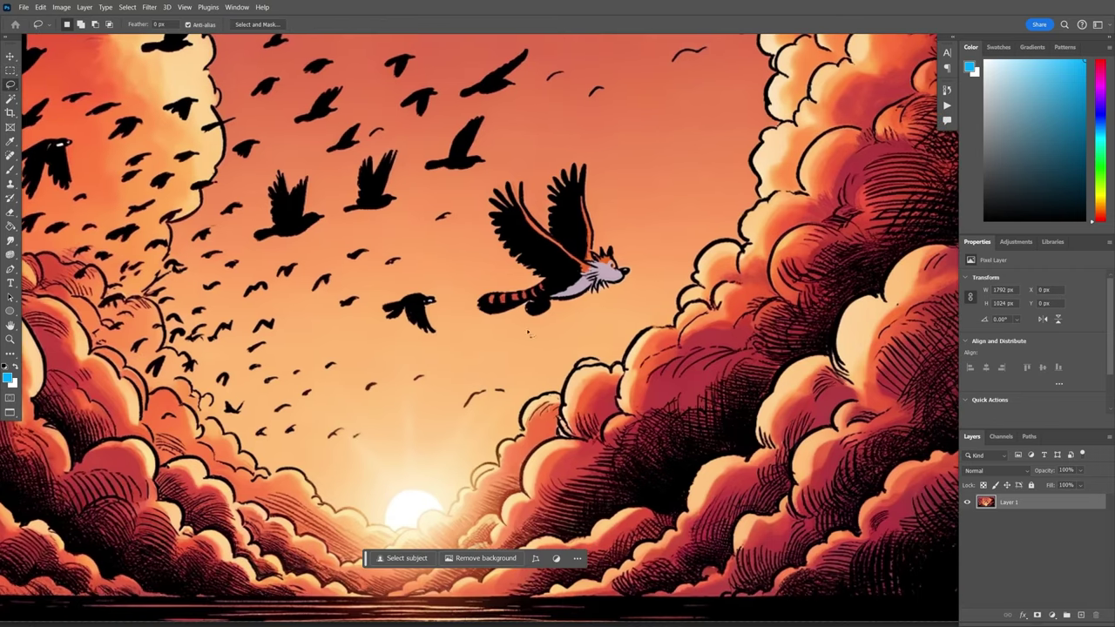
- Lasso the winged striped-tail creature in the sunset image, generate a "seagull silhouette" over it and choose the second variation
{"action": "mouse_move", "coordinate": [528, 332]}
{"action": "left_mouse_down"}
{"action": "mouse_move", "coordinate": [575, 143]}
{"action": "mouse_move", "coordinate": [551, 151]}
{"action": "mouse_move", "coordinate": [494, 264]}
{"action": "mouse_move", "coordinate": [535, 342]}
{"action": "left_mouse_up"}
{"action": "type", "text": "seagull silhouette"}
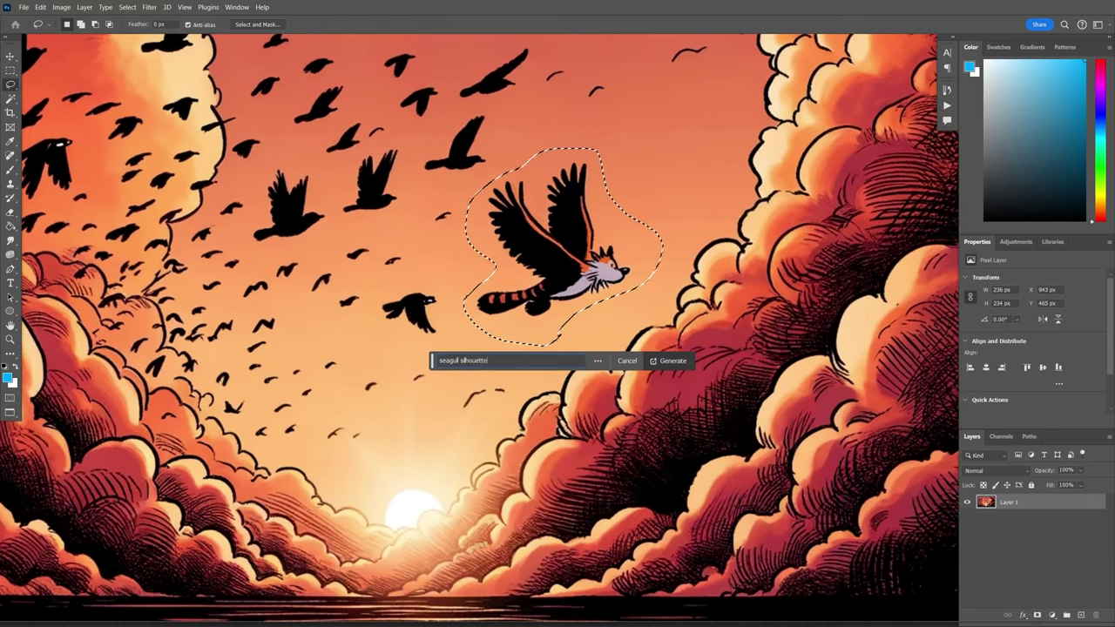
{"action": "key", "text": "Return"}
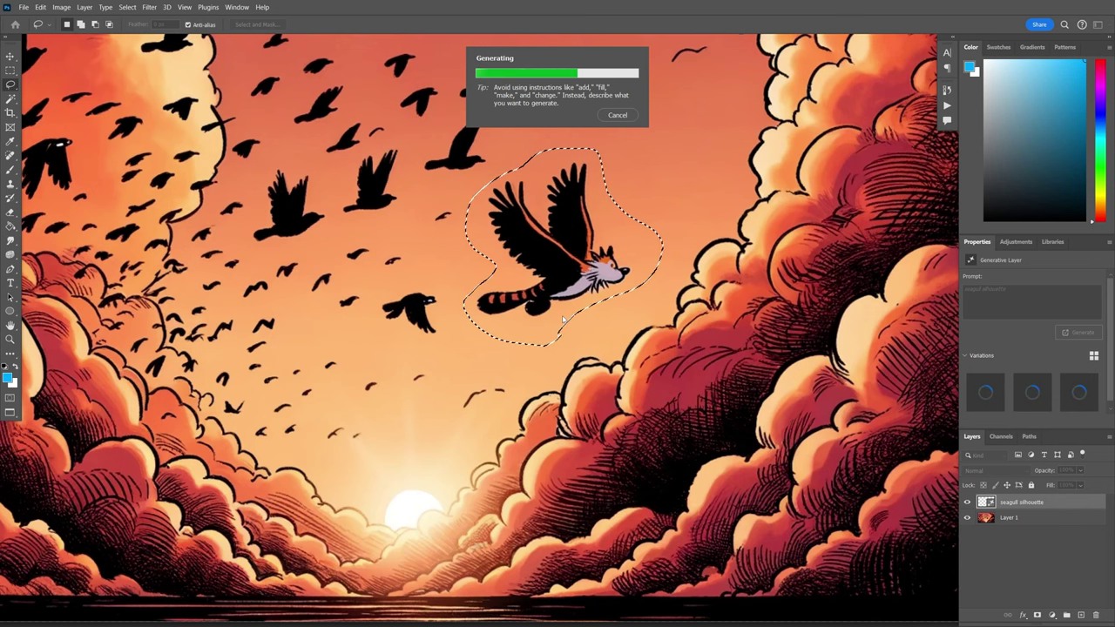
{"action": "left_click", "coordinate": [1078, 391]}
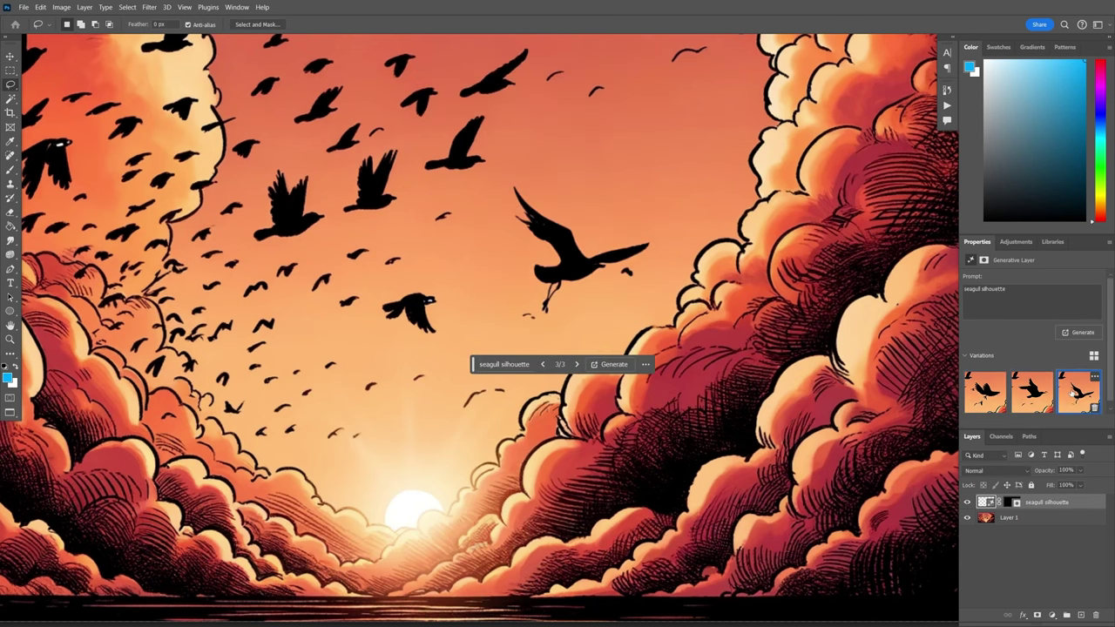
{"action": "left_click", "coordinate": [1032, 391]}
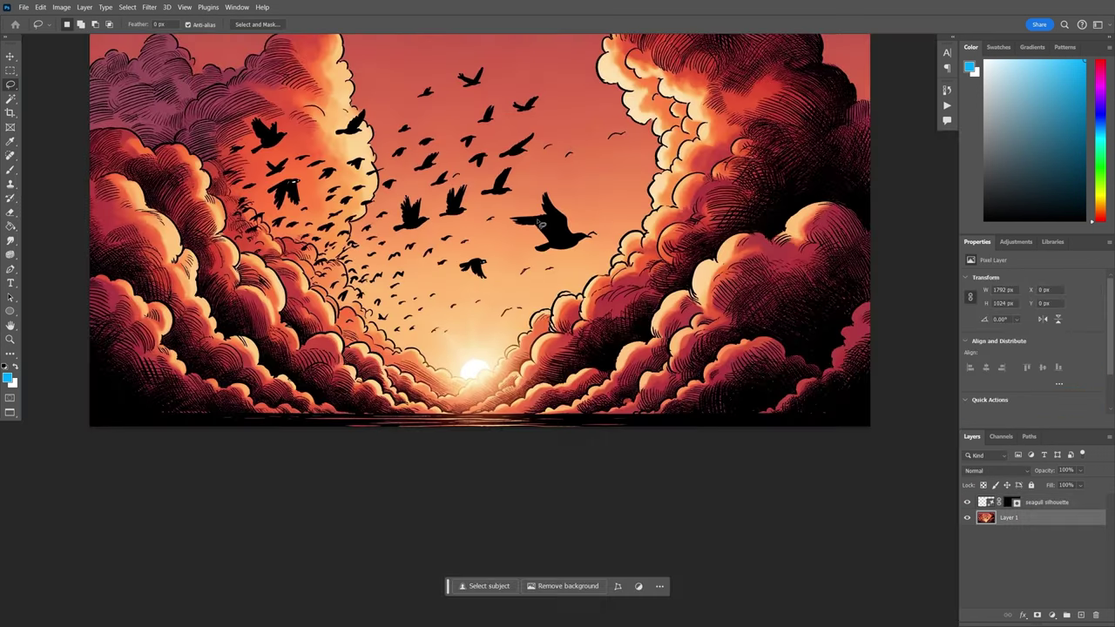
- Merge the seagull silhouette layer with Layer 1
{"action": "scroll", "coordinate": [525, 209], "scroll_direction": "down", "scroll_amount": 4}
{"action": "scroll", "coordinate": [496, 197], "scroll_direction": "up", "scroll_amount": 1}
{"action": "left_click", "coordinate": [1060, 503], "text": "shift"}
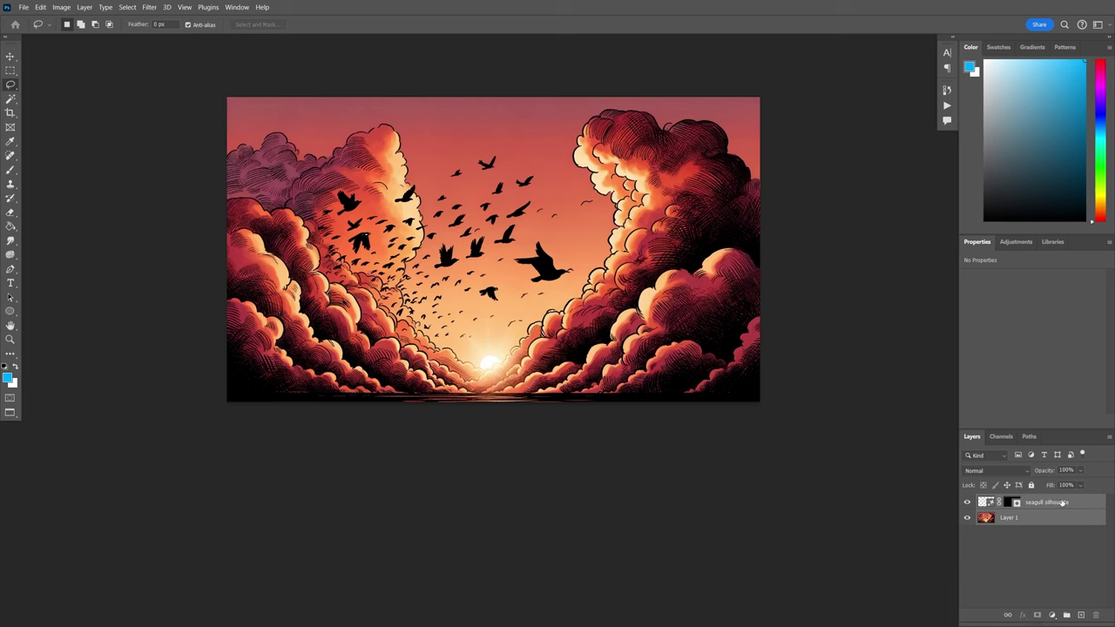
{"action": "key", "text": "ctrl+e"}
- Set the sunset image's canvas height to 1074 pixels and move the artwork down flush with the canvas's bottom edge
{"action": "scroll", "coordinate": [486, 189], "scroll_direction": "up", "scroll_amount": 3}
{"action": "left_click", "coordinate": [61, 7]}
{"action": "left_click", "coordinate": [87, 96]}
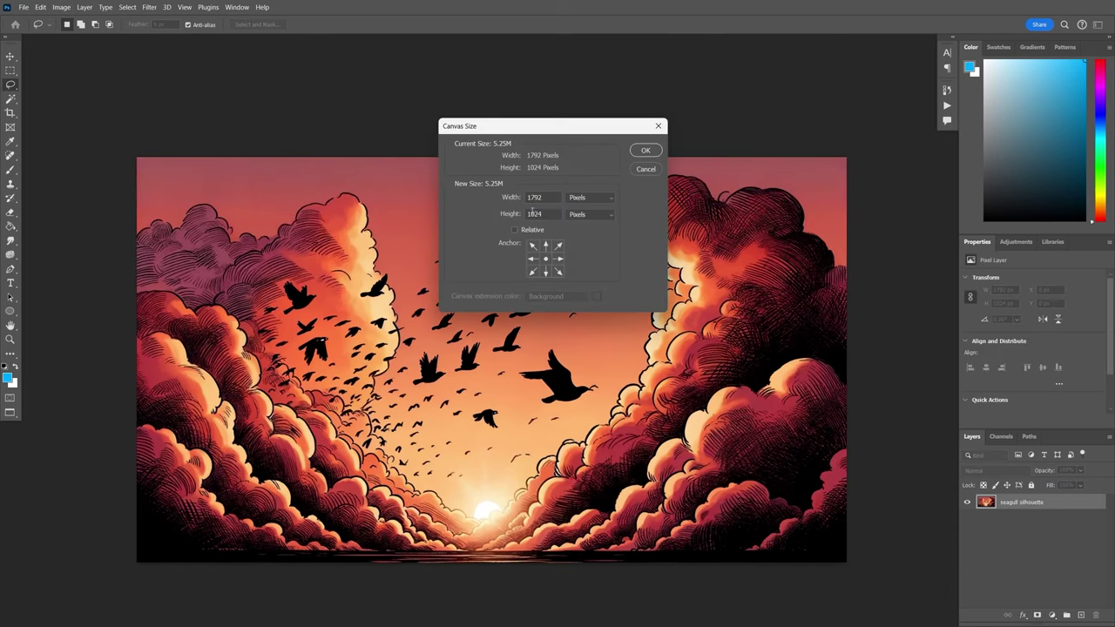
{"action": "key", "text": "BackSpace"}
{"action": "type", "text": "7"}
{"action": "left_click", "coordinate": [643, 151]}
{"action": "key", "text": "v"}
{"action": "left_click_drag", "start_coordinate": [668, 280], "coordinate": [668, 291]}
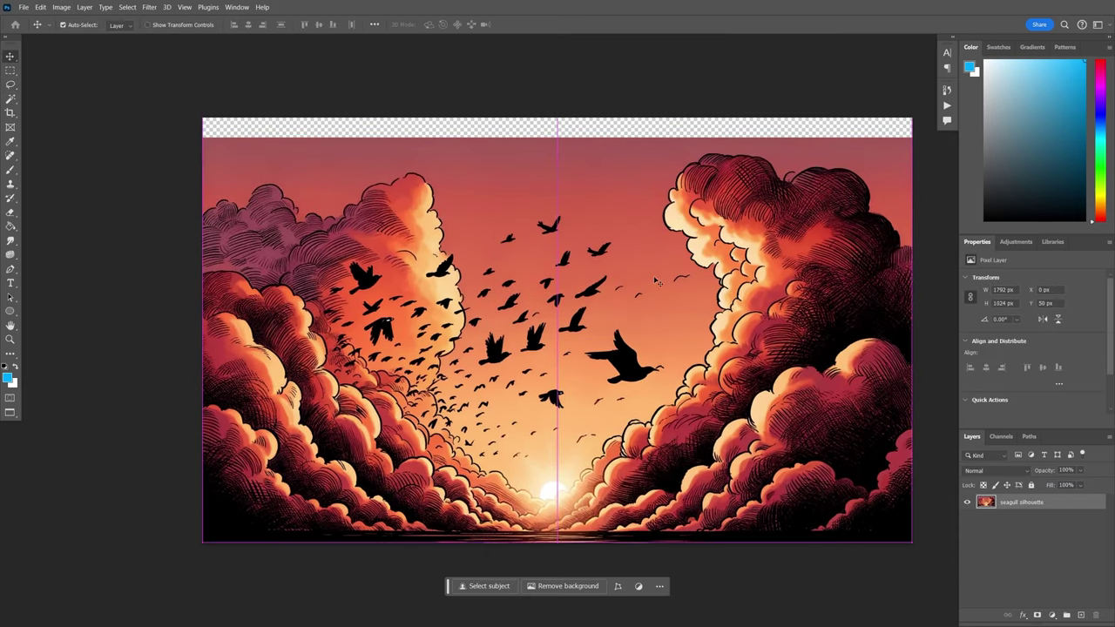
- Select the empty strip above the sunset sky with a slight overlap and run Generative Fill without a prompt
{"action": "key", "text": "m"}
{"action": "left_click_drag", "start_coordinate": [203, 143], "coordinate": [914, 116]}
{"action": "left_click", "coordinate": [485, 159]}
{"action": "left_click", "coordinate": [665, 159]}
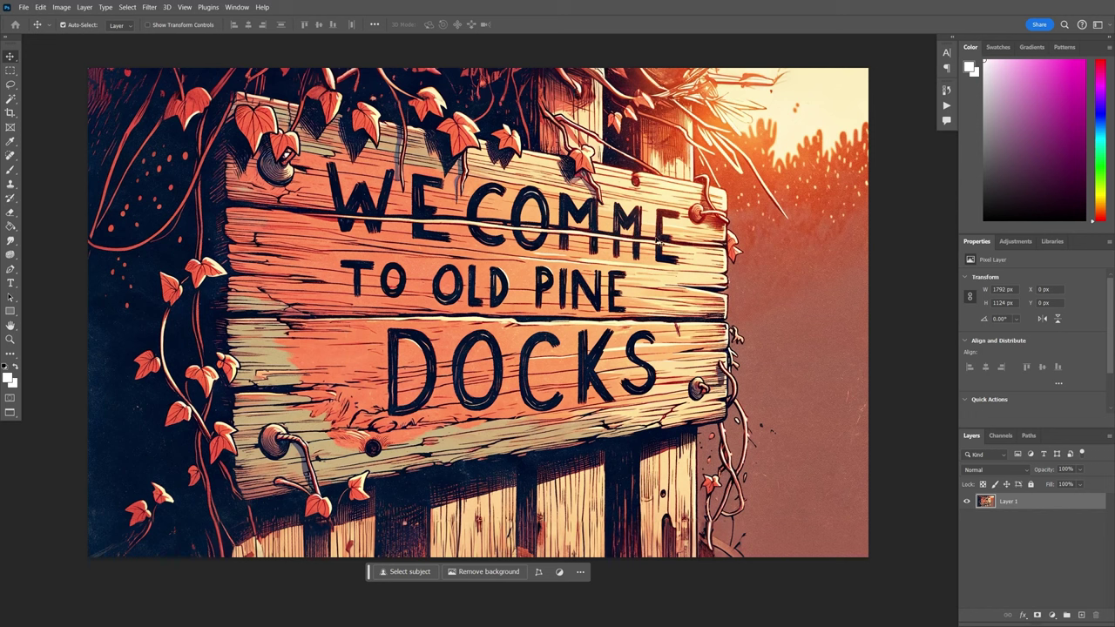
- Try a promptless Generative Fill over the second M of WECOMME on the sign, and delete the generated layer
{"action": "key", "text": "l"}
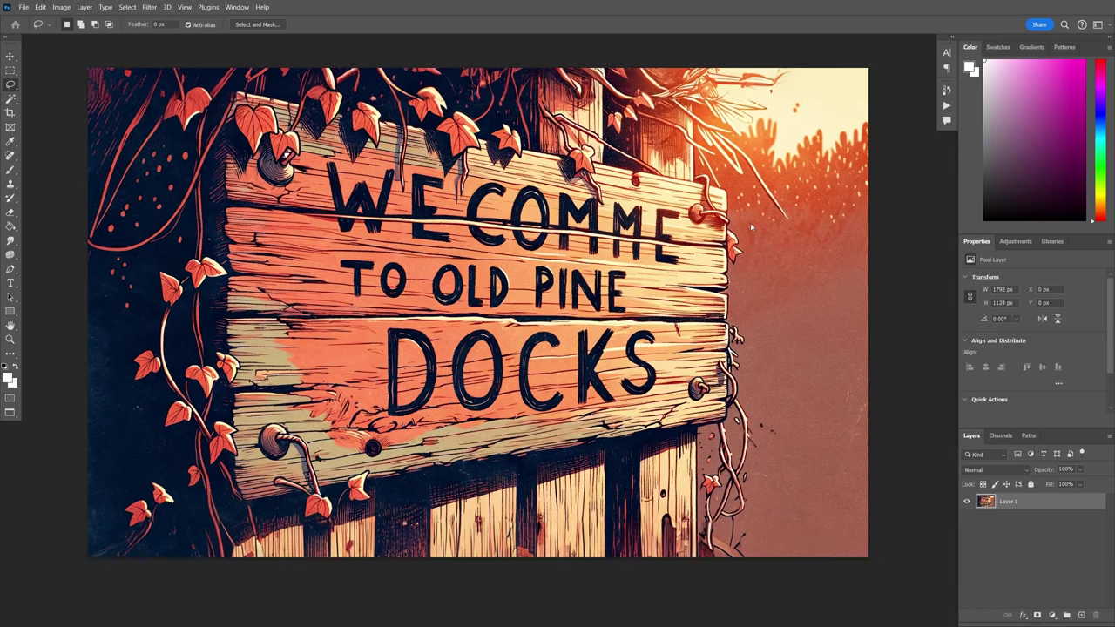
{"action": "scroll", "coordinate": [514, 276], "scroll_direction": "up", "scroll_amount": 1}
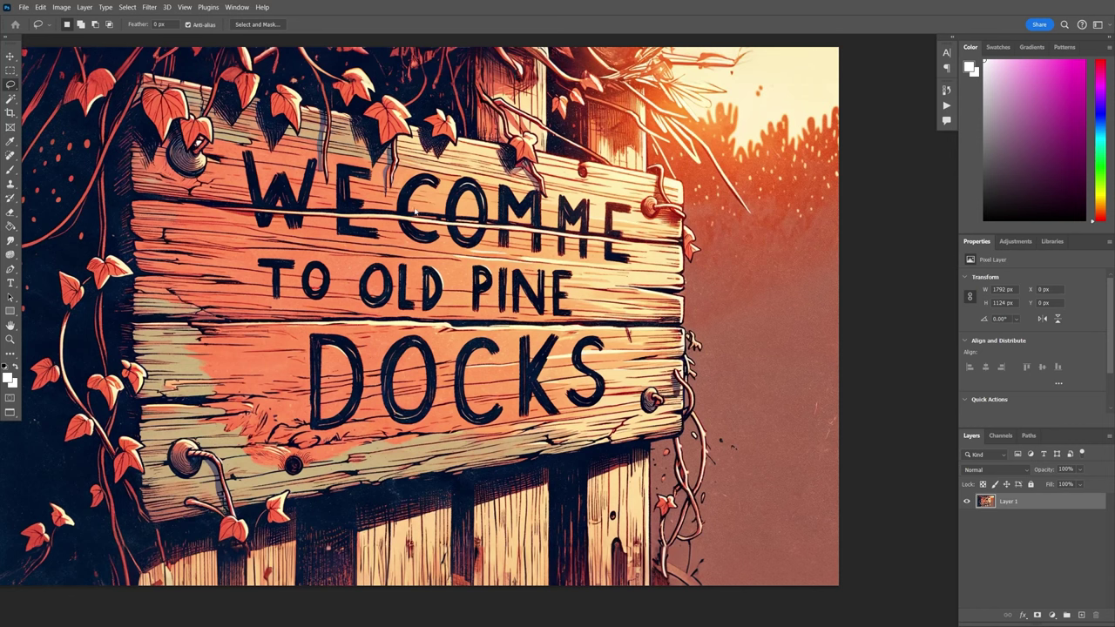
{"action": "mouse_move", "coordinate": [576, 265]}
{"action": "left_mouse_down"}
{"action": "mouse_move", "coordinate": [588, 206]}
{"action": "mouse_move", "coordinate": [575, 263]}
{"action": "left_mouse_up"}
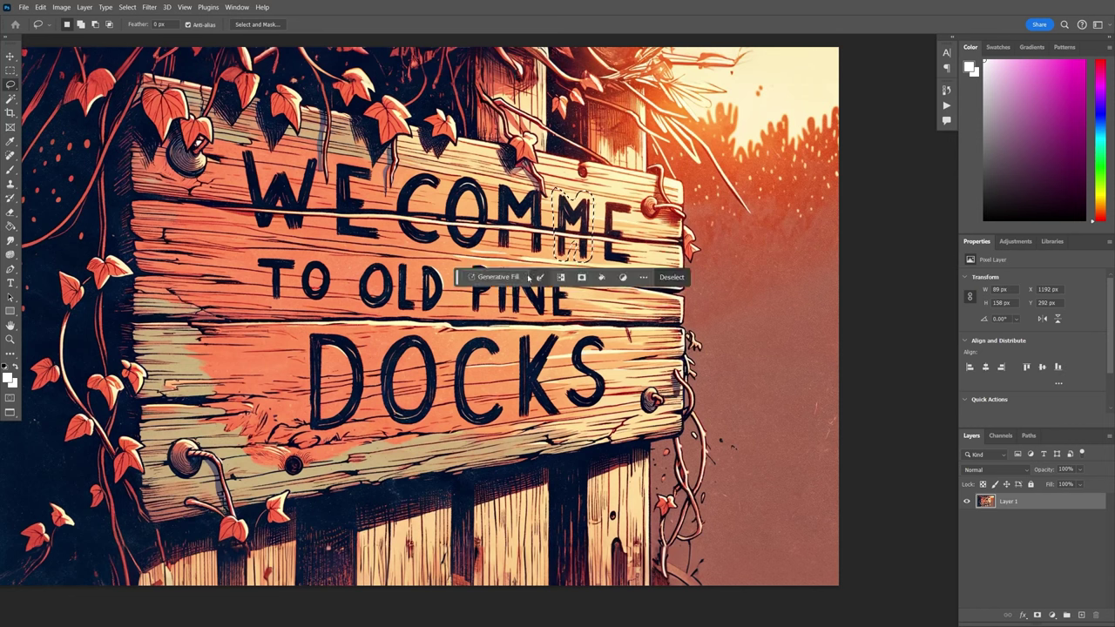
{"action": "left_click", "coordinate": [605, 279]}
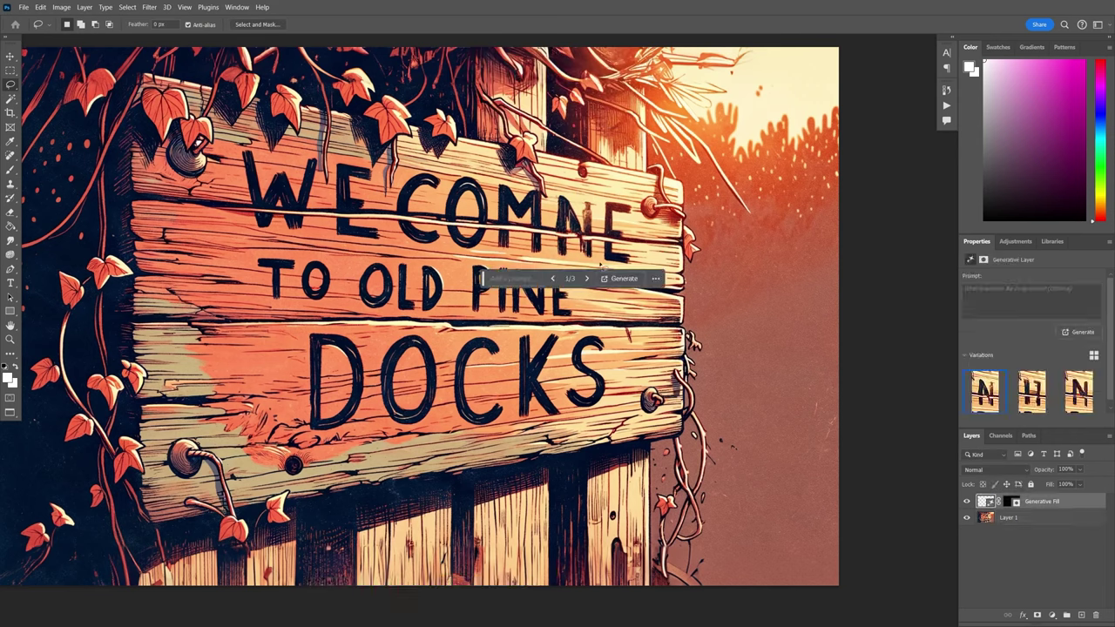
{"action": "key", "text": "Delete"}
- Lasso the last two letters, ME, of WECOMME and run Generative Fill with the prompt "remove"
{"action": "mouse_move", "coordinate": [594, 267]}
{"action": "left_mouse_down"}
{"action": "mouse_move", "coordinate": [571, 192]}
{"action": "mouse_move", "coordinate": [557, 264]}
{"action": "left_mouse_up"}
{"action": "left_click", "coordinate": [527, 281]}
{"action": "type", "text": "remove"}
{"action": "key", "text": "Return"}
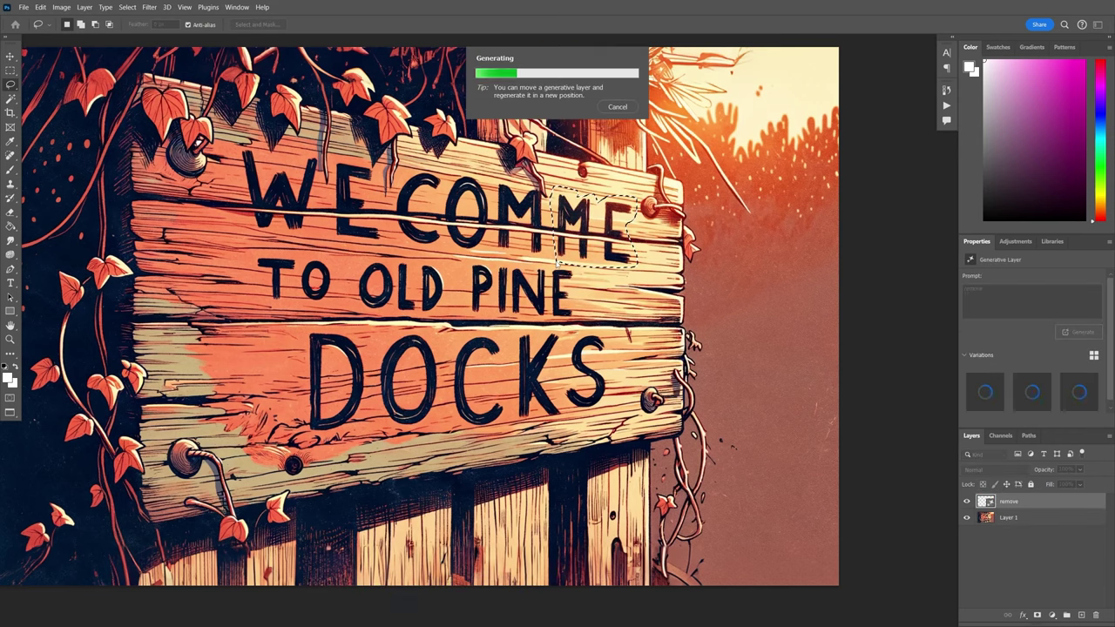
- Copy the original E of WECOMME from Layer 1 onto its own layer above the remove layer, and show both upper layers
{"action": "key", "text": "ctrl+comma"}
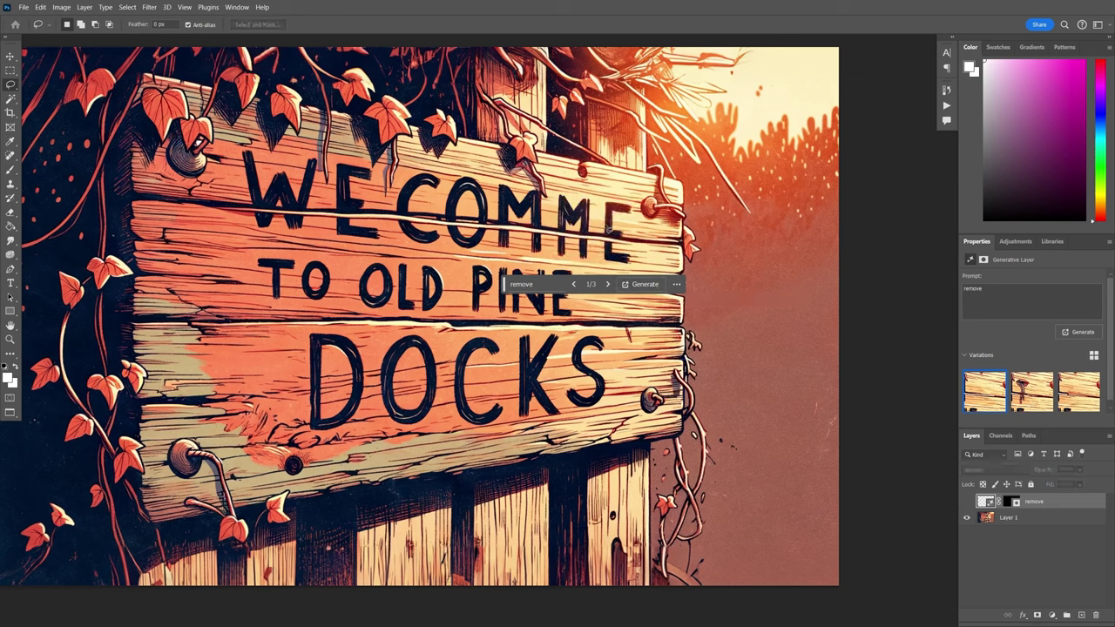
{"action": "mouse_move", "coordinate": [609, 230]}
{"action": "left_mouse_down"}
{"action": "mouse_move", "coordinate": [620, 227]}
{"action": "mouse_move", "coordinate": [624, 266]}
{"action": "left_mouse_up"}
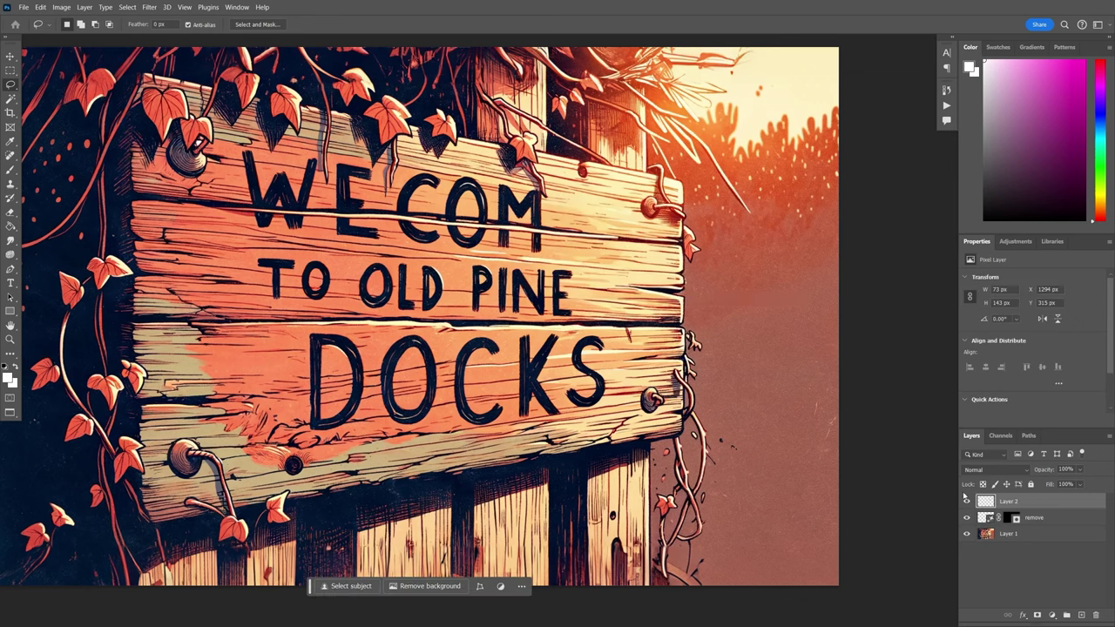
{"action": "left_click", "coordinate": [968, 502]}
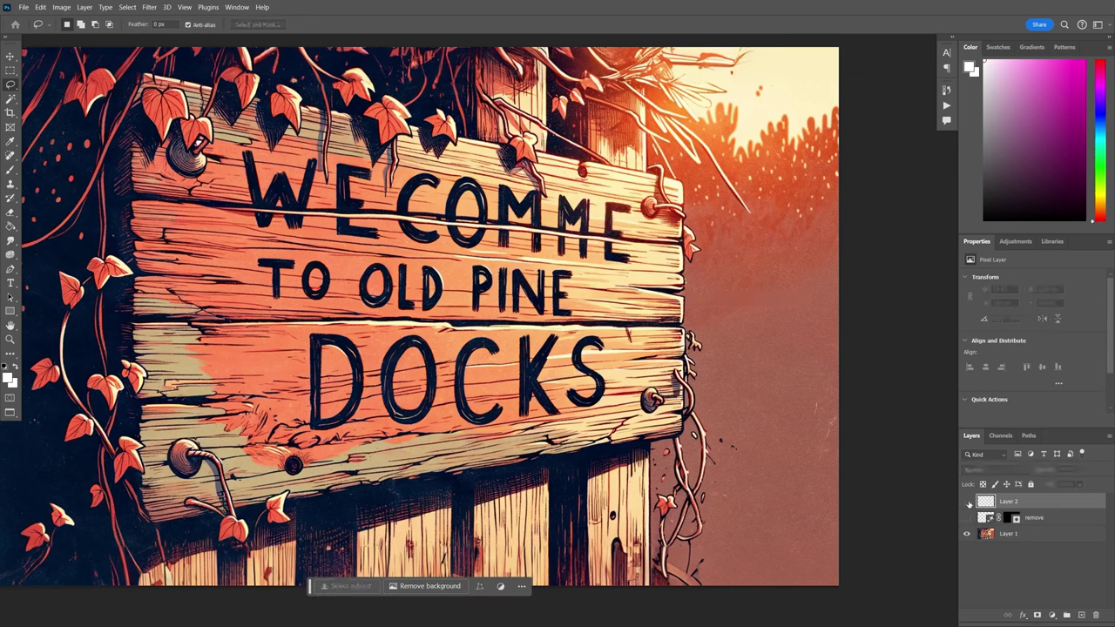
{"action": "left_click_drag", "start_coordinate": [985, 503], "coordinate": [1034, 525]}
{"action": "left_click", "coordinate": [966, 501]}
- Move the copied E next to the remaining M to spell WECOME, aligning it with the gap line between the planks
{"action": "key", "text": "v"}
{"action": "left_click_drag", "start_coordinate": [620, 231], "coordinate": [561, 224]}
{"action": "scroll", "coordinate": [560, 213], "scroll_direction": "up", "scroll_amount": 5}
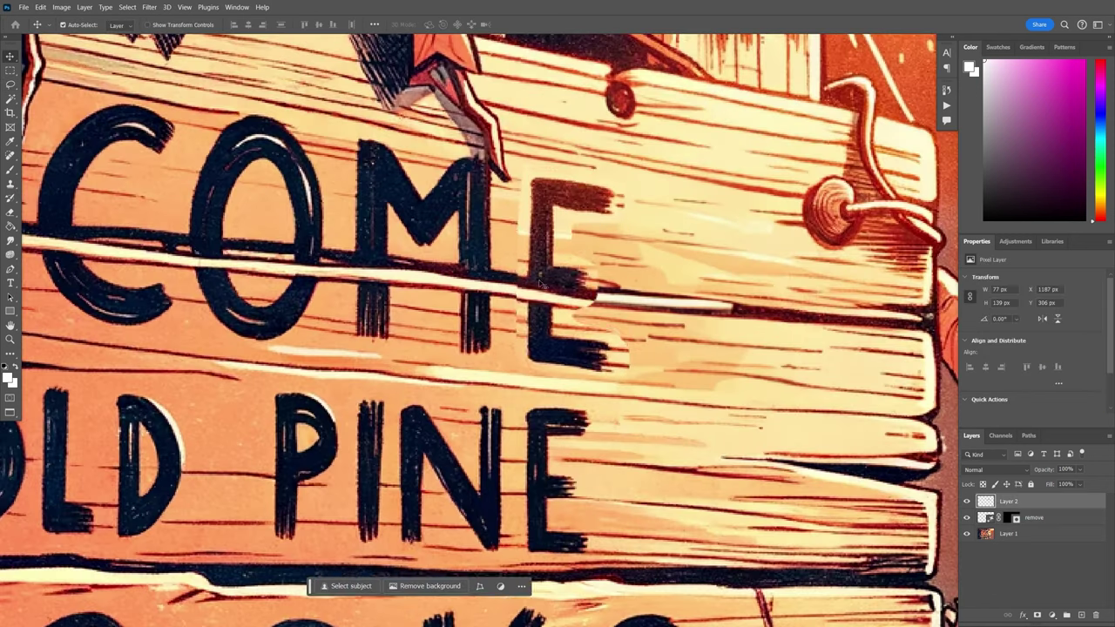
{"action": "left_click_drag", "start_coordinate": [561, 300], "coordinate": [566, 293]}
- Select the border area around the moved E, blend it with a promptless Generative Fill, and choose the second variation
{"action": "scroll", "coordinate": [564, 294], "scroll_direction": "up", "scroll_amount": 3}
{"action": "scroll", "coordinate": [564, 295], "scroll_direction": "up", "scroll_amount": 1}
{"action": "key", "text": "l"}
{"action": "mouse_move", "coordinate": [592, 245]}
{"action": "left_mouse_down"}
{"action": "mouse_move", "coordinate": [499, 144]}
{"action": "mouse_move", "coordinate": [504, 337]}
{"action": "mouse_move", "coordinate": [644, 446]}
{"action": "mouse_move", "coordinate": [594, 331]}
{"action": "mouse_move", "coordinate": [615, 330]}
{"action": "mouse_move", "coordinate": [593, 246]}
{"action": "left_mouse_up"}
{"action": "mouse_move", "coordinate": [592, 229]}
{"action": "left_mouse_down"}
{"action": "mouse_move", "coordinate": [693, 137]}
{"action": "mouse_move", "coordinate": [484, 155]}
{"action": "mouse_move", "coordinate": [478, 418]}
{"action": "mouse_move", "coordinate": [633, 355]}
{"action": "mouse_move", "coordinate": [602, 161]}
{"action": "mouse_move", "coordinate": [517, 97]}
{"action": "mouse_move", "coordinate": [509, 383]}
{"action": "mouse_move", "coordinate": [660, 439]}
{"action": "mouse_move", "coordinate": [569, 329]}
{"action": "mouse_move", "coordinate": [553, 211]}
{"action": "left_mouse_up"}
{"action": "key", "text": "F2"}
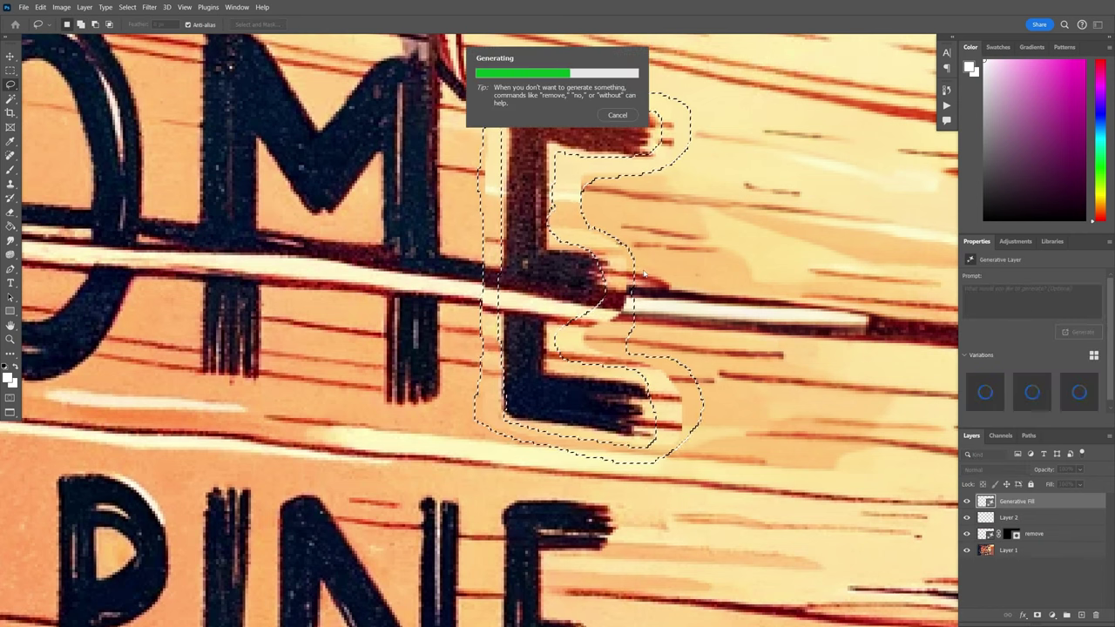
{"action": "left_click", "coordinate": [602, 486]}
{"action": "scroll", "coordinate": [400, 211], "scroll_direction": "down", "scroll_amount": 10}
{"action": "left_click_drag", "start_coordinate": [401, 211], "coordinate": [437, 213]}
{"action": "scroll", "coordinate": [282, 177], "scroll_direction": "up", "scroll_amount": 6}
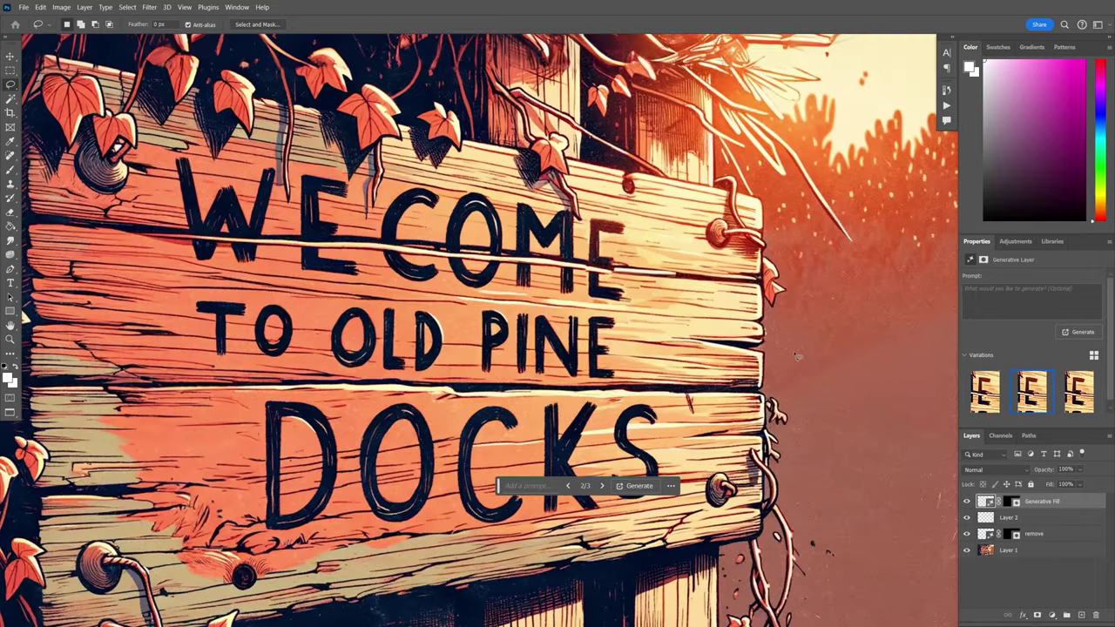
- Place a copy of OLD's L on Layer 2 between the E and C of WECOME, resized to about 43 by 158 px
{"action": "left_click", "coordinate": [993, 517]}
{"action": "key", "text": "ctrl+plus"}
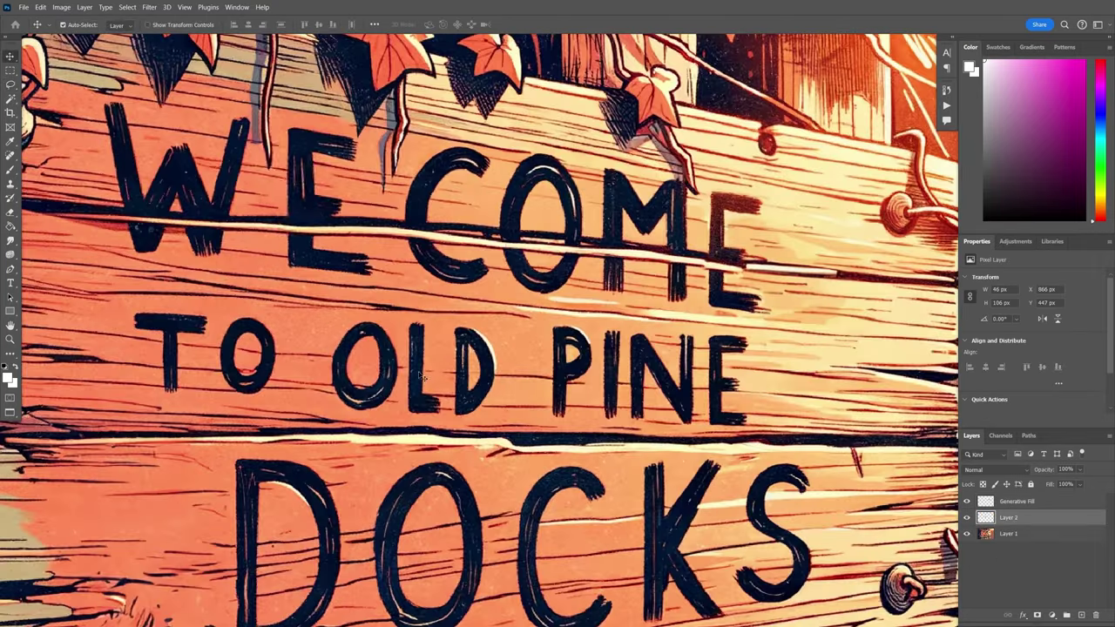
{"action": "left_click_drag", "start_coordinate": [421, 377], "coordinate": [338, 266]}
{"action": "key", "text": "ctrl+minus"}
{"action": "key", "text": "ctrl+t"}
{"action": "left_click_drag", "start_coordinate": [336, 187], "coordinate": [337, 183]}
{"action": "left_click_drag", "start_coordinate": [350, 231], "coordinate": [349, 231]}
{"action": "key", "text": "Return"}
{"action": "scroll", "coordinate": [319, 228], "scroll_direction": "up", "scroll_amount": 3}
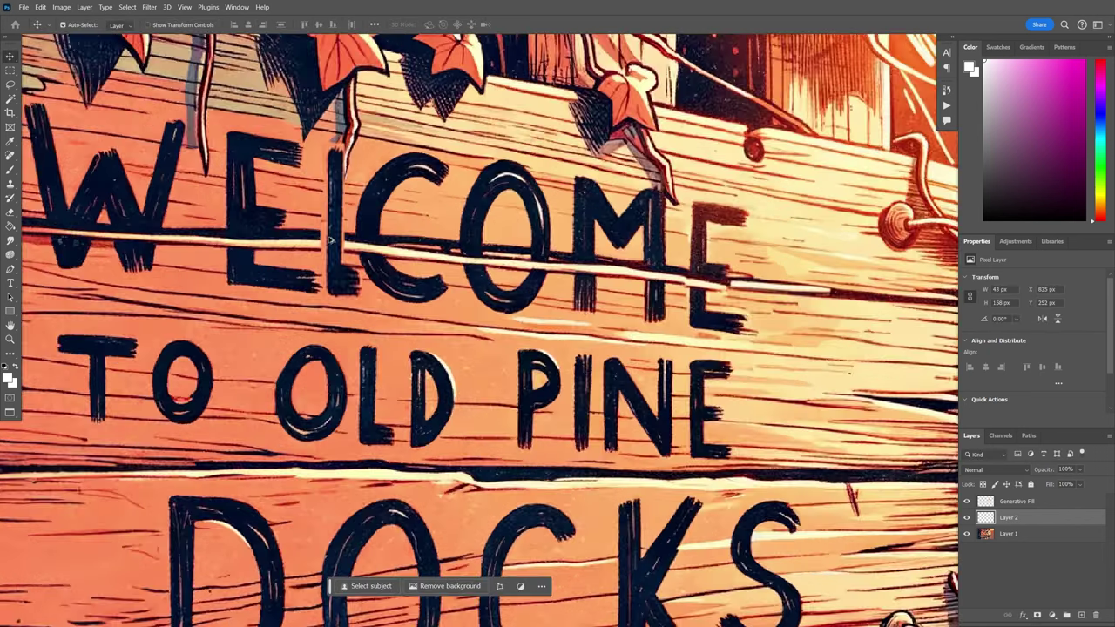
- Lasso the border area around the inserted L, leaving the core of the letter unselected
{"action": "key", "text": "l"}
{"action": "mouse_move", "coordinate": [331, 61]}
{"action": "left_mouse_down"}
{"action": "mouse_move", "coordinate": [324, 344]}
{"action": "mouse_move", "coordinate": [352, 66]}
{"action": "left_mouse_up"}
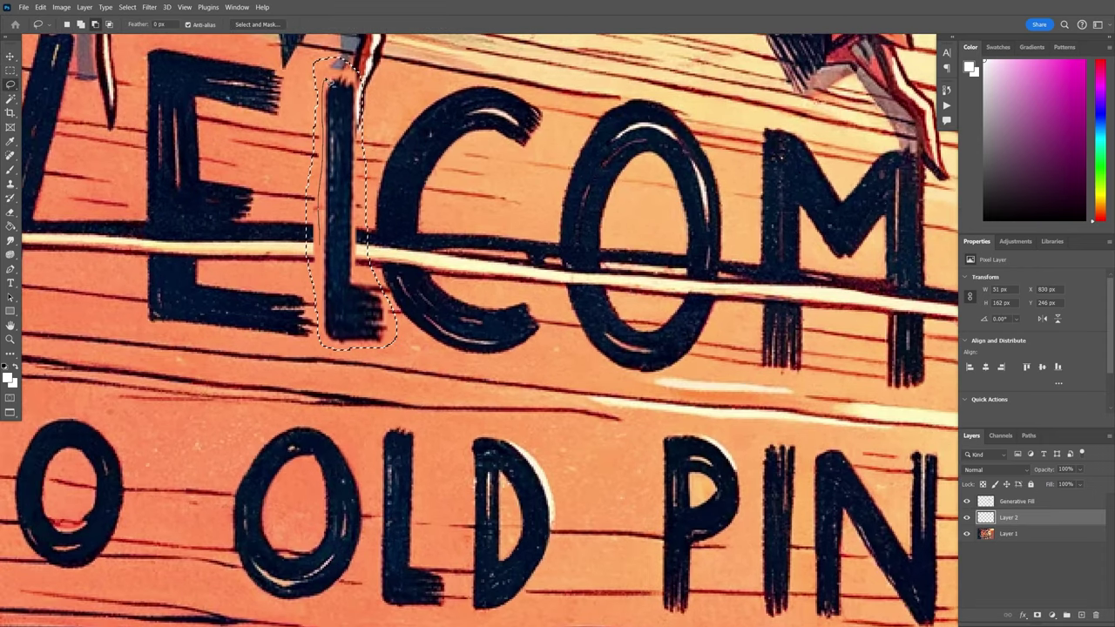
{"action": "left_click_drag", "start_coordinate": [392, 311], "coordinate": [321, 262]}
- Try blending the border of the inserted L with a promptless Generative Fill
{"action": "left_click", "coordinate": [279, 365]}
{"action": "key", "text": "Return"}
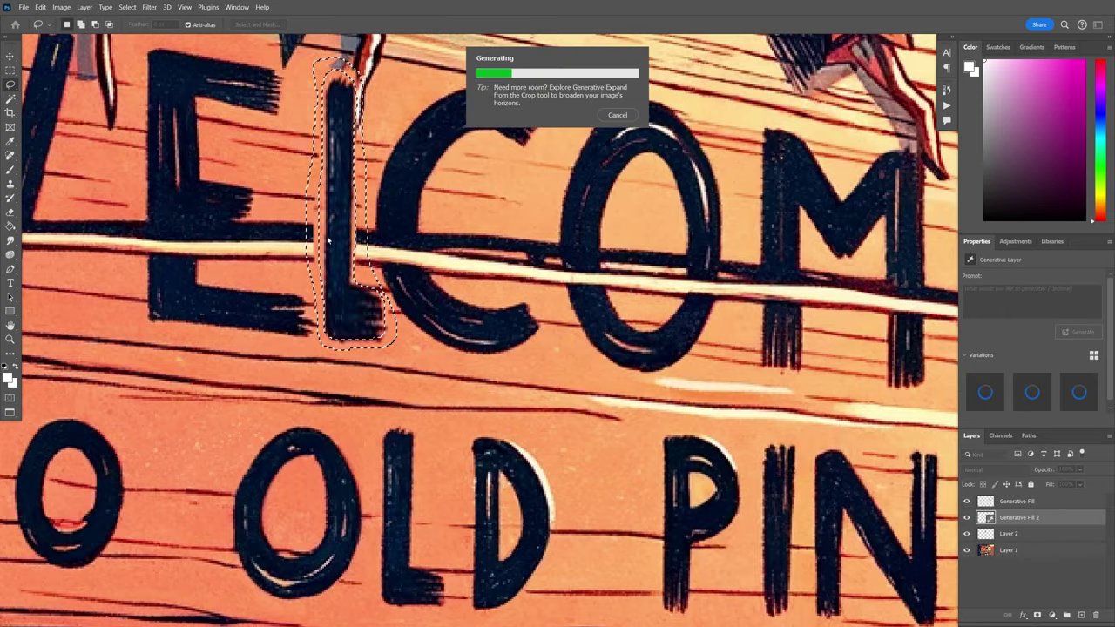
{"action": "scroll", "coordinate": [330, 240], "scroll_direction": "down", "scroll_amount": 5}
{"action": "scroll", "coordinate": [398, 218], "scroll_direction": "up", "scroll_amount": 5}
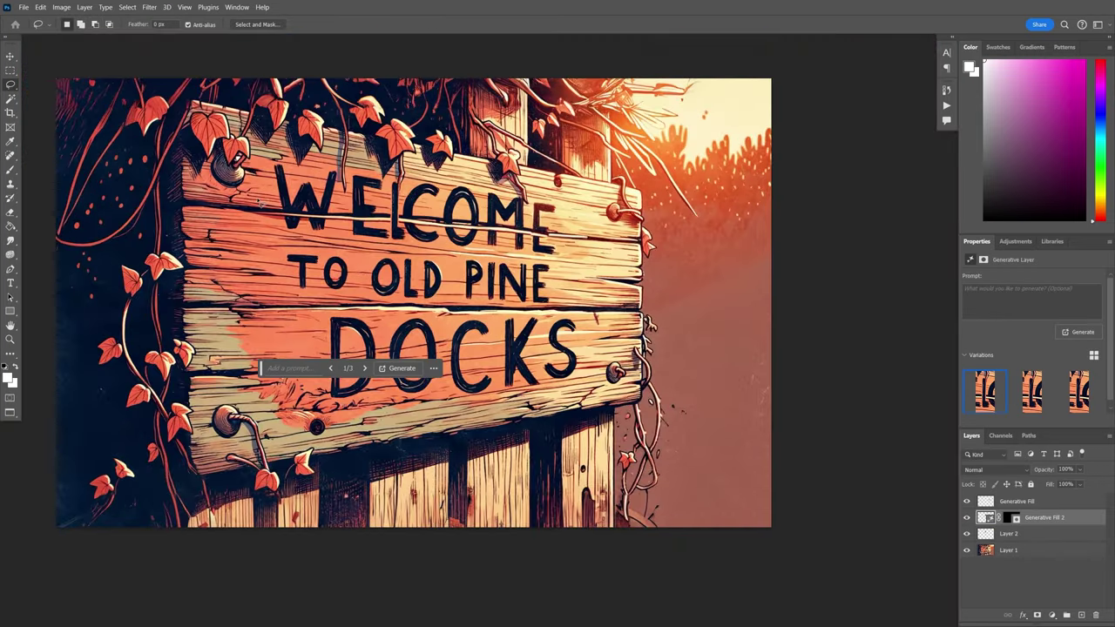
{"action": "key", "text": "ctrl+z"}
- Extend the border selection inward over the inner left edge of the inserted L
{"action": "scroll", "coordinate": [401, 207], "scroll_direction": "up", "scroll_amount": 3}
{"action": "scroll", "coordinate": [407, 209], "scroll_direction": "down", "scroll_amount": 3}
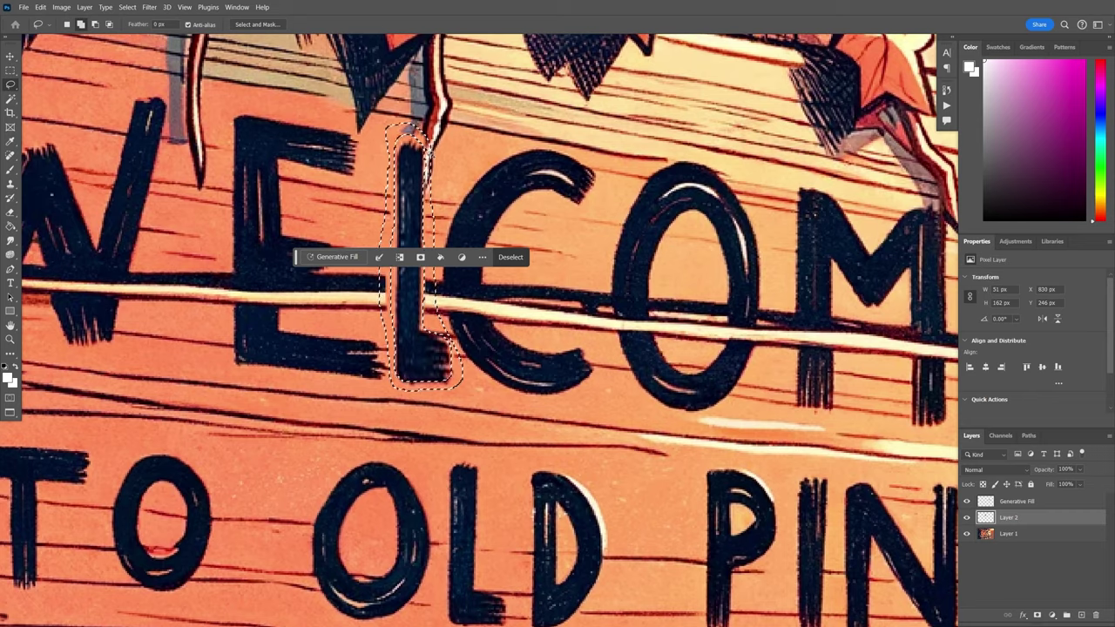
{"action": "left_click_drag", "start_coordinate": [422, 152], "coordinate": [409, 376]}
- Try another promptless Generative Fill on the widened border selection around the inserted L
{"action": "left_click", "coordinate": [533, 406]}
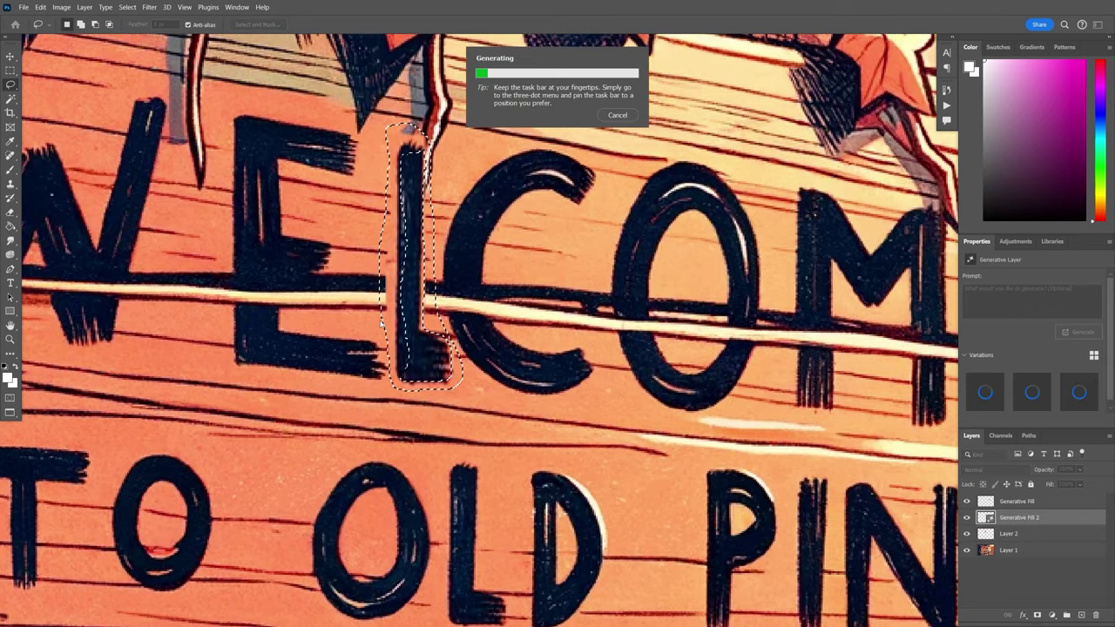
{"action": "scroll", "coordinate": [384, 316], "scroll_direction": "down", "scroll_amount": 6}
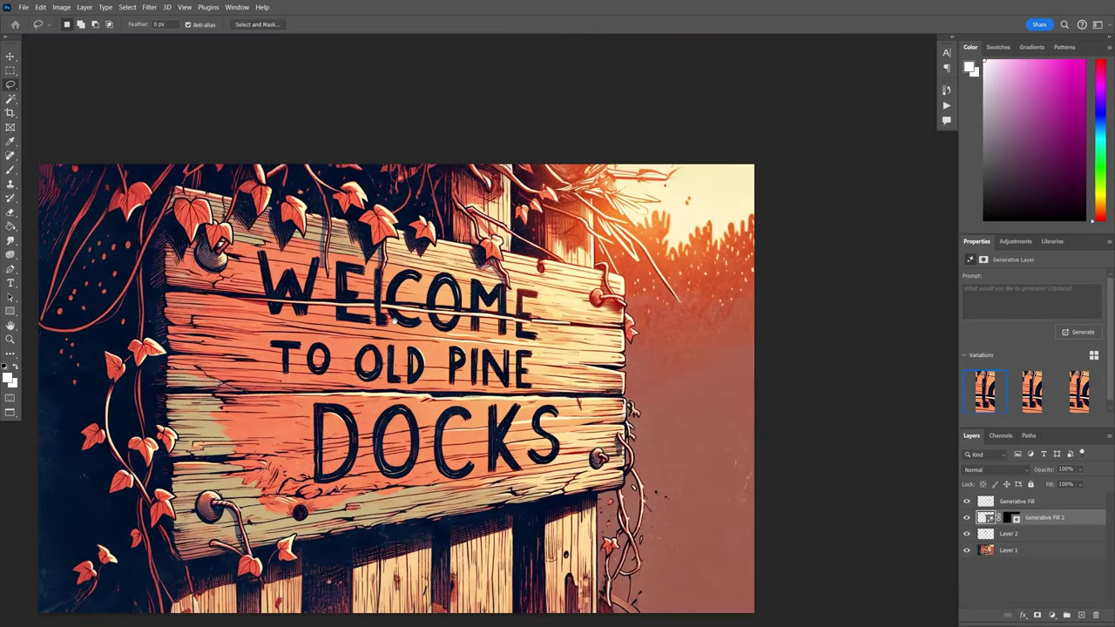
{"action": "scroll", "coordinate": [389, 320], "scroll_direction": "up", "scroll_amount": 6}
{"action": "key", "text": "ctrl+z"}
- Extend the selection over the L's inner right edge, blend it with a promptless Generative Fill, and choose the third variation
{"action": "scroll", "coordinate": [324, 132], "scroll_direction": "down", "scroll_amount": 1}
{"action": "scroll", "coordinate": [324, 132], "scroll_direction": "up", "scroll_amount": 3}
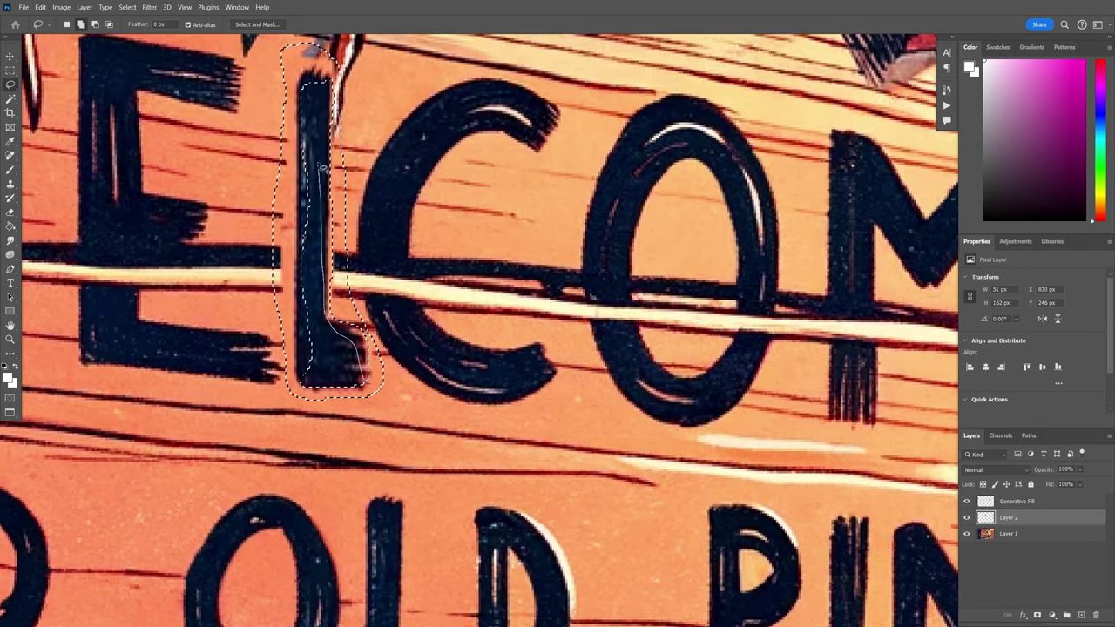
{"action": "left_click", "coordinate": [251, 303]}
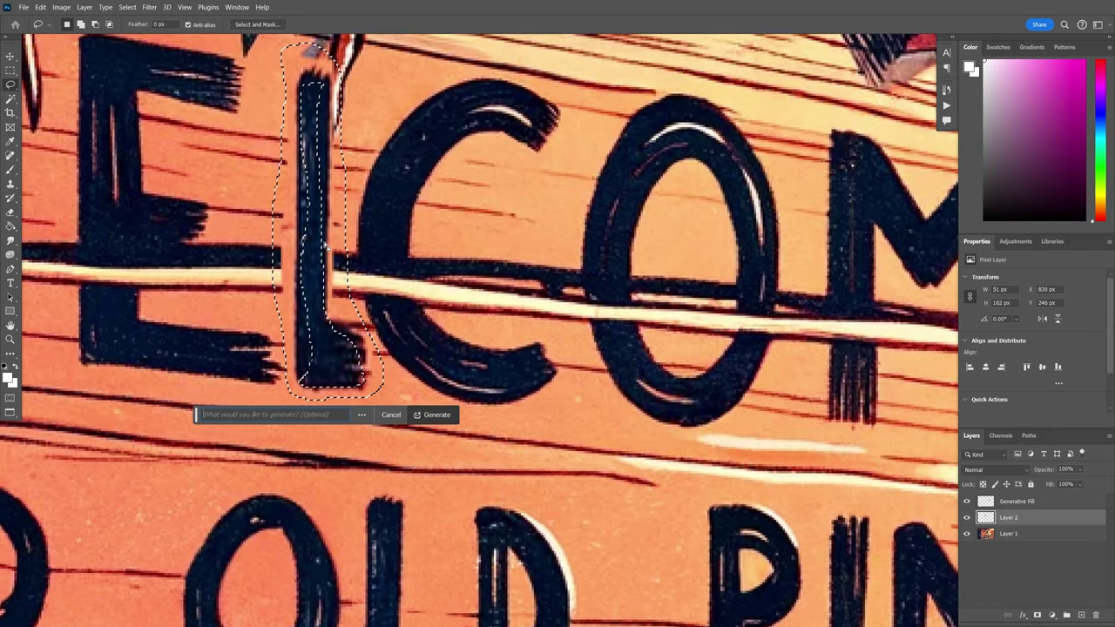
{"action": "left_click", "coordinate": [431, 415]}
{"action": "scroll", "coordinate": [528, 267], "scroll_direction": "down", "scroll_amount": 6}
{"action": "left_click", "coordinate": [1036, 397]}
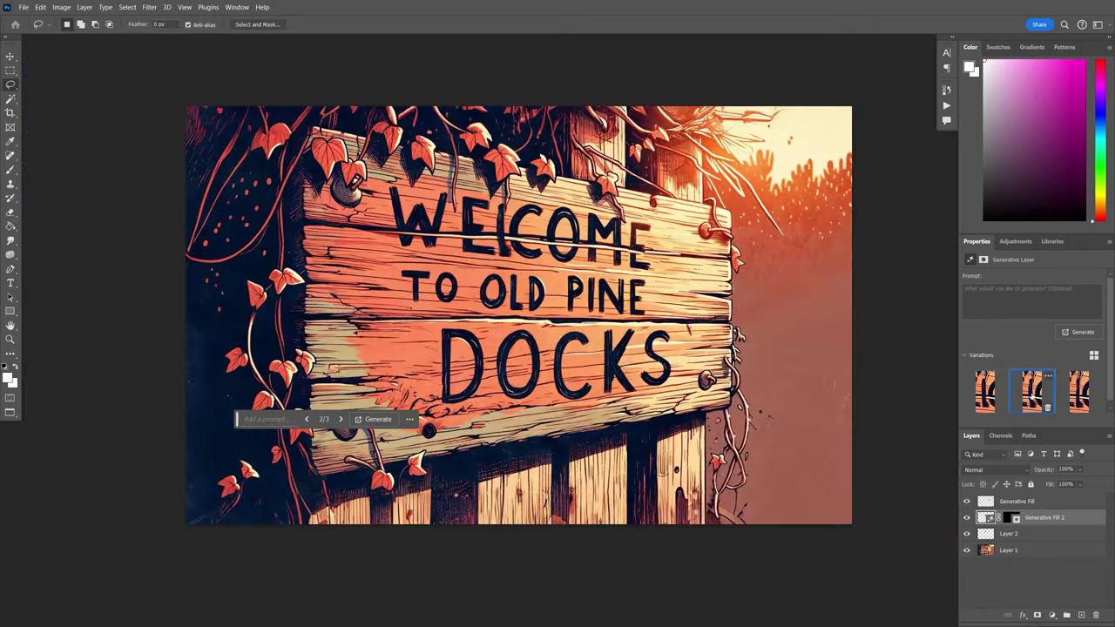
{"action": "left_click", "coordinate": [1079, 394]}
{"action": "left_click_drag", "start_coordinate": [859, 302], "coordinate": [755, 316]}
{"action": "scroll", "coordinate": [757, 318], "scroll_direction": "up", "scroll_amount": 1}
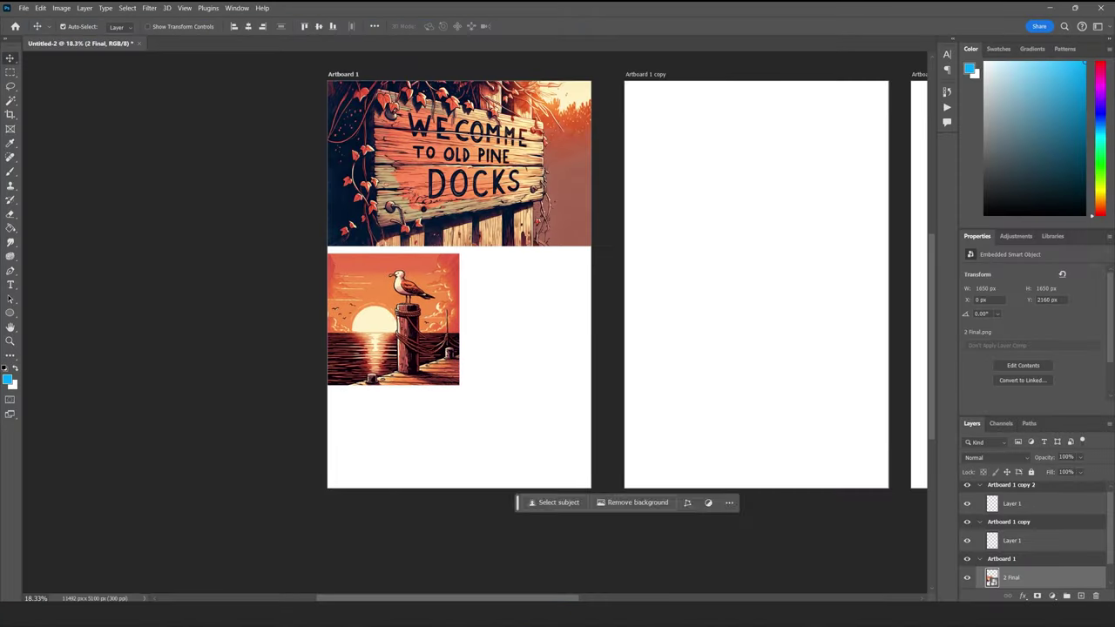
- Scale the placed boat image, 3 Final, to 50% and move it beside the seagull image on Artboard 1
{"action": "key", "text": "Return"}
{"action": "scroll", "coordinate": [996, 531], "scroll_direction": "down", "scroll_amount": 2}
{"action": "left_click", "coordinate": [992, 533], "text": "ctrl"}
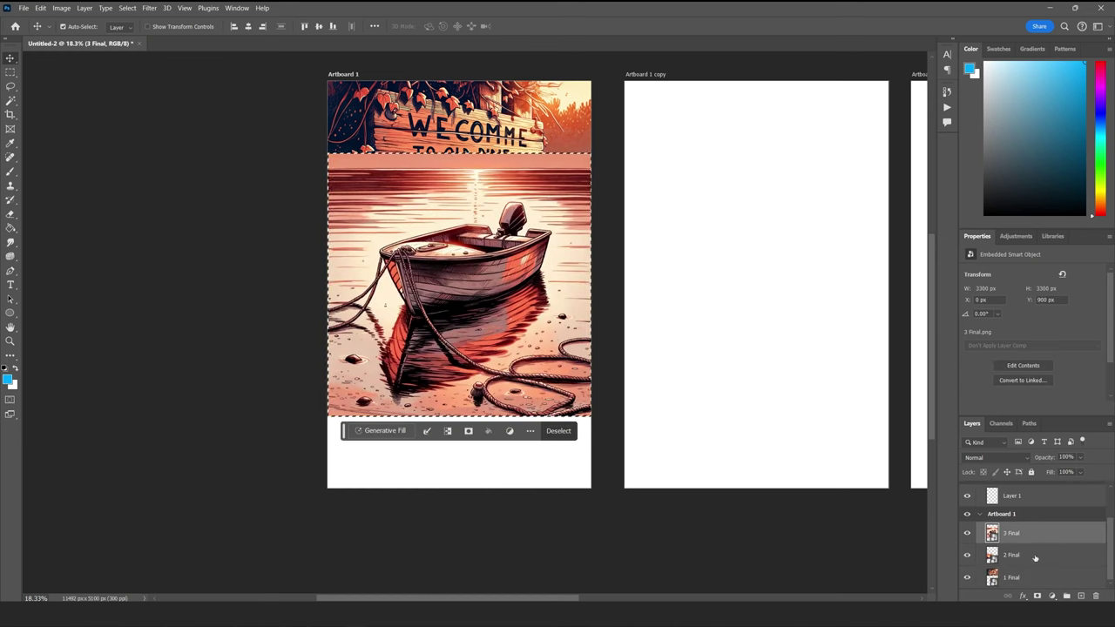
{"action": "left_click", "coordinate": [40, 7]}
{"action": "mouse_move", "coordinate": [79, 254]}
{"action": "left_click", "coordinate": [184, 269]}
{"action": "left_click", "coordinate": [216, 27]}
{"action": "left_click_drag", "start_coordinate": [216, 26], "coordinate": [190, 26]}
{"action": "type", "text": "50"}
{"action": "left_click", "coordinate": [539, 26]}
{"action": "left_click_drag", "start_coordinate": [488, 296], "coordinate": [554, 331]}
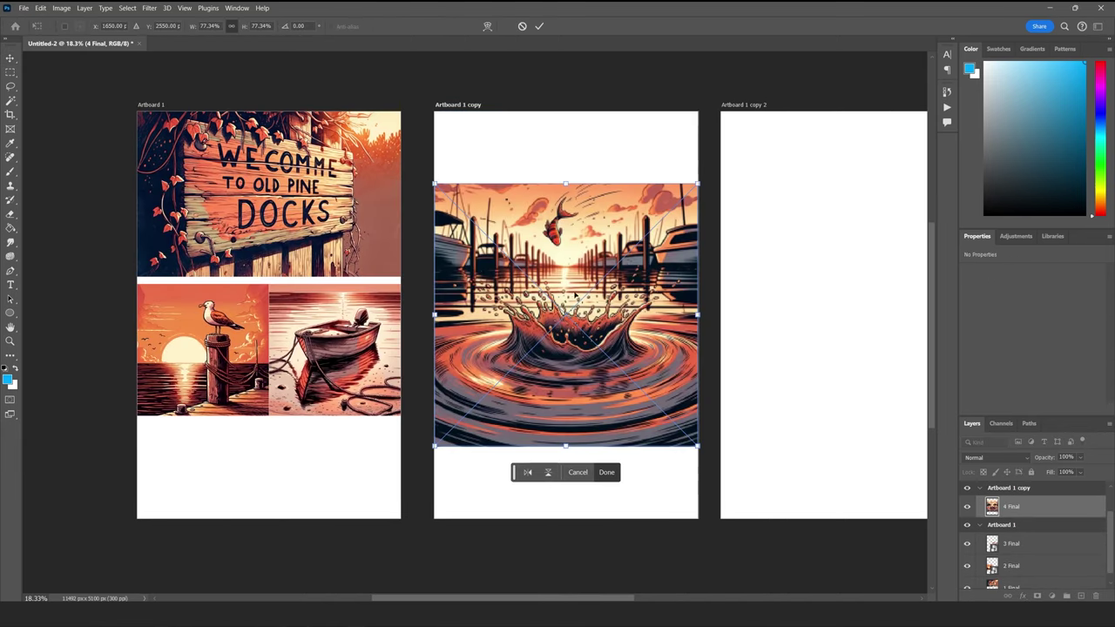
- Place the water-splash image, 4 Final, on Artboard 1 copy, scale it to 50%, and move it into the artboard's upper-left corner
{"action": "left_click_drag", "start_coordinate": [575, 296], "coordinate": [574, 224]}
{"action": "key", "text": "Return"}
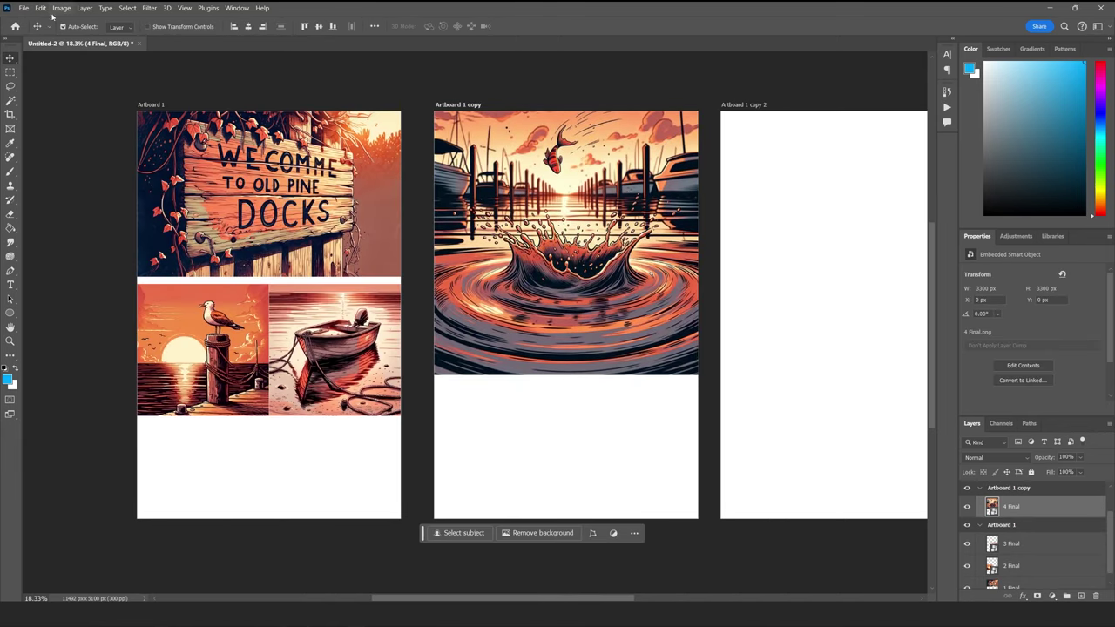
{"action": "left_click", "coordinate": [992, 506], "text": "ctrl"}
{"action": "left_click", "coordinate": [61, 8]}
{"action": "left_click", "coordinate": [91, 86]}
{"action": "key", "text": "Escape"}
{"action": "left_click", "coordinate": [61, 8]}
{"action": "mouse_move", "coordinate": [40, 8]}
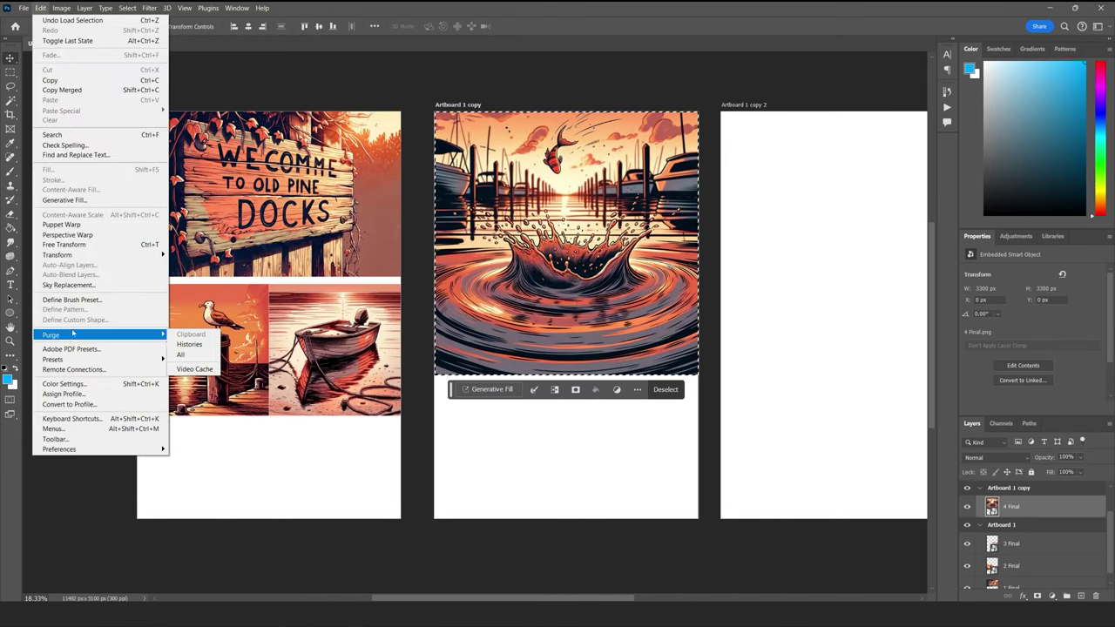
{"action": "mouse_move", "coordinate": [58, 256]}
{"action": "left_click", "coordinate": [188, 269]}
{"action": "left_click_drag", "start_coordinate": [215, 27], "coordinate": [190, 27]}
{"action": "type", "text": "50"}
{"action": "key", "text": "Return"}
{"action": "left_click_drag", "start_coordinate": [591, 229], "coordinate": [524, 163]}
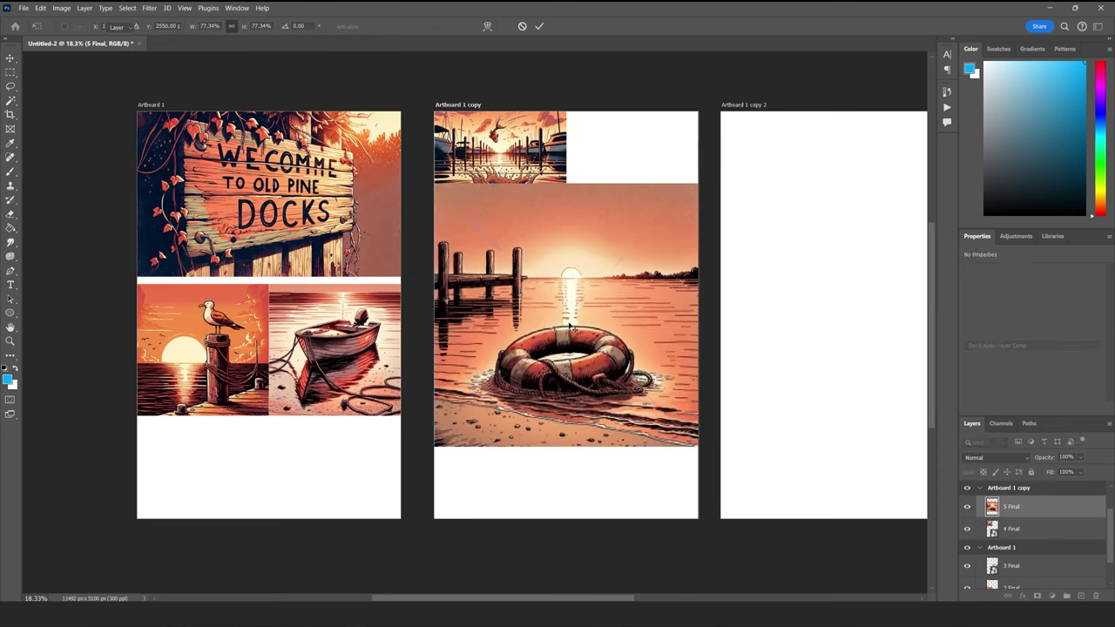
- Place 5 Final at 50% beside 4 Final on Artboard 1 copy, and place 6 Final across the full width below them
{"action": "key", "text": "Return"}
{"action": "left_click", "coordinate": [40, 8]}
{"action": "left_click", "coordinate": [64, 244]}
{"action": "type", "text": "50"}
{"action": "key", "text": "Return"}
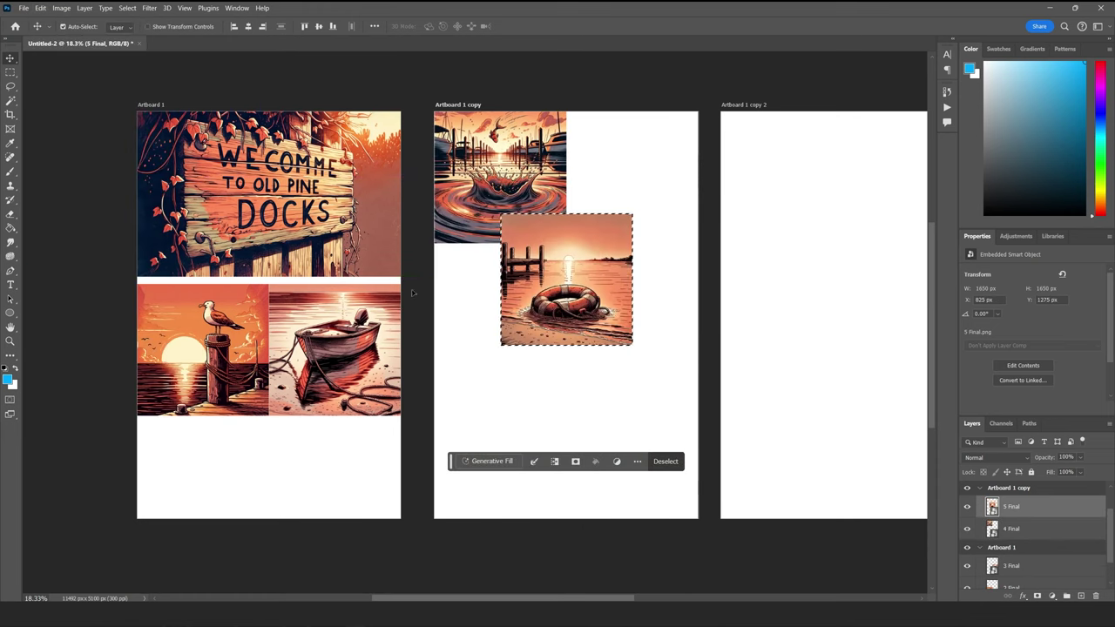
{"action": "key", "text": "Return"}
{"action": "left_click_drag", "start_coordinate": [566, 279], "coordinate": [633, 177]}
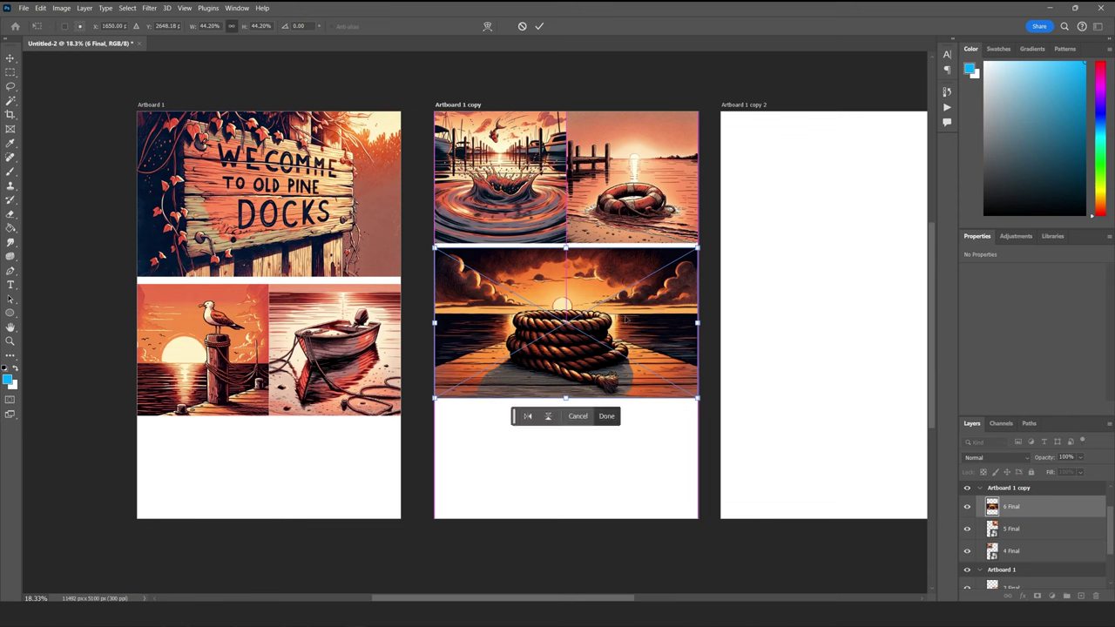
{"action": "key", "text": "Return"}
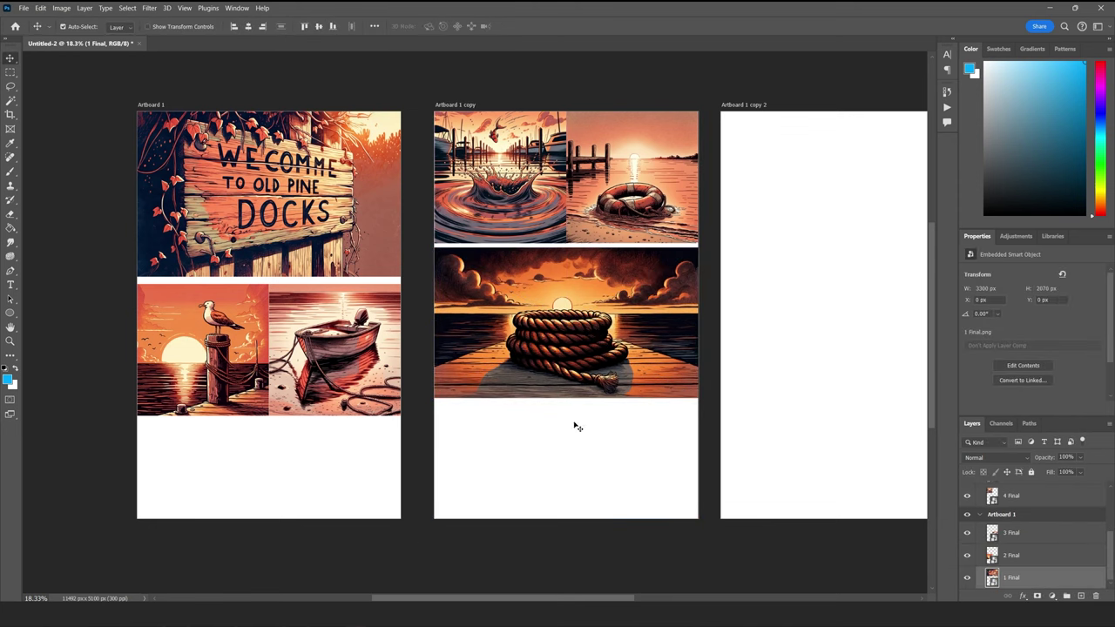
- Stack 7 Final and 8 Final at full width on Artboard 1 copy 2, and stack 9 Final and 10 Final on Artboard 2
{"action": "left_click_drag", "start_coordinate": [577, 427], "coordinate": [771, 234]}
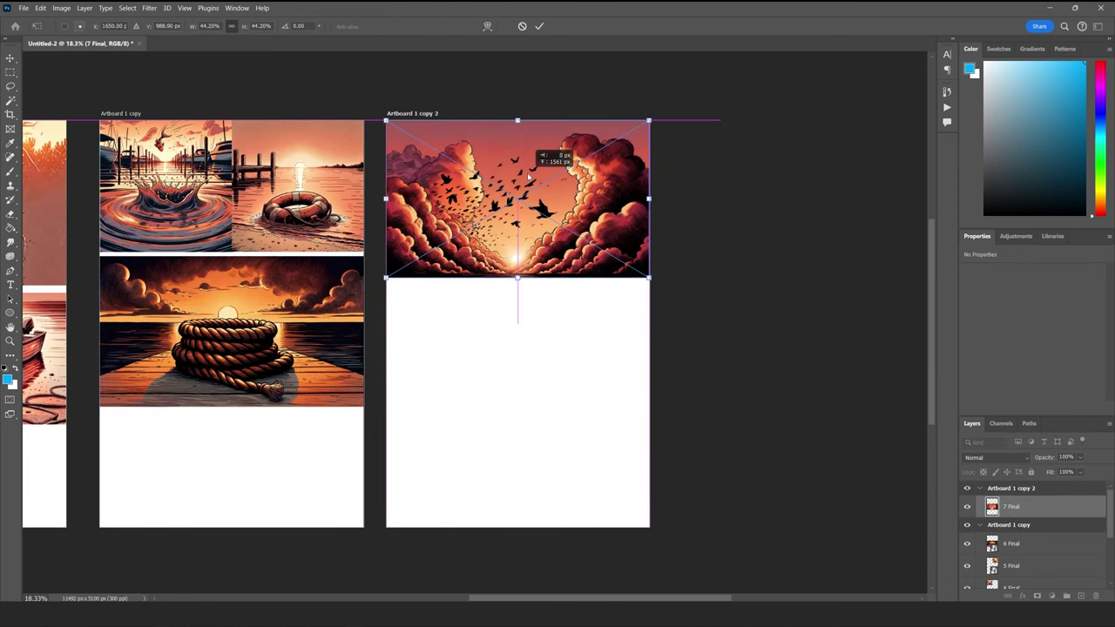
{"action": "key", "text": "Return"}
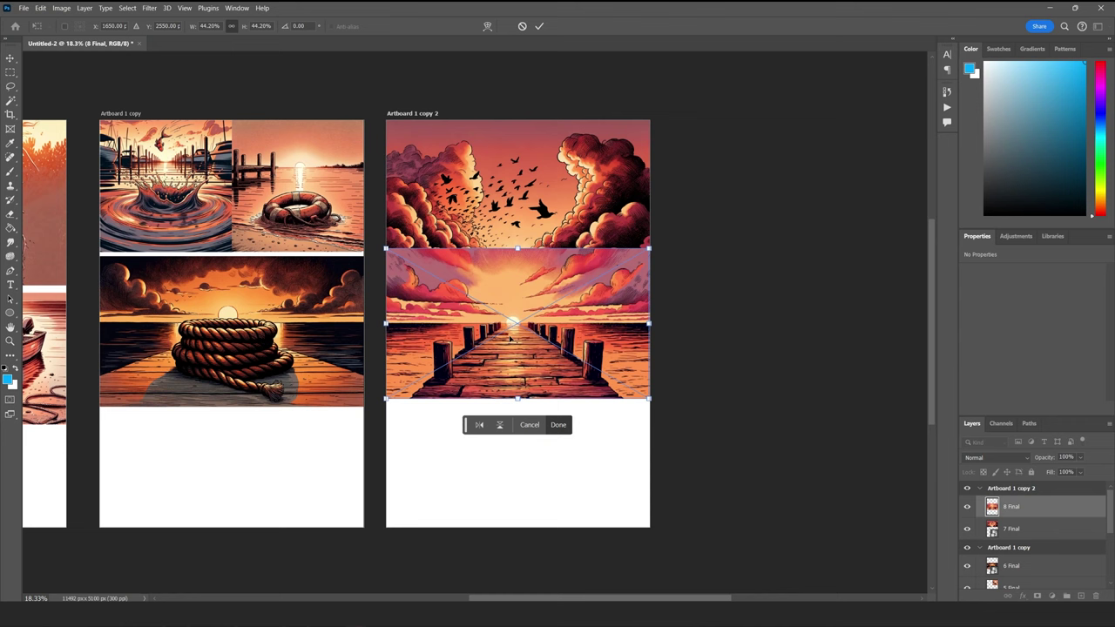
{"action": "key", "text": "Return"}
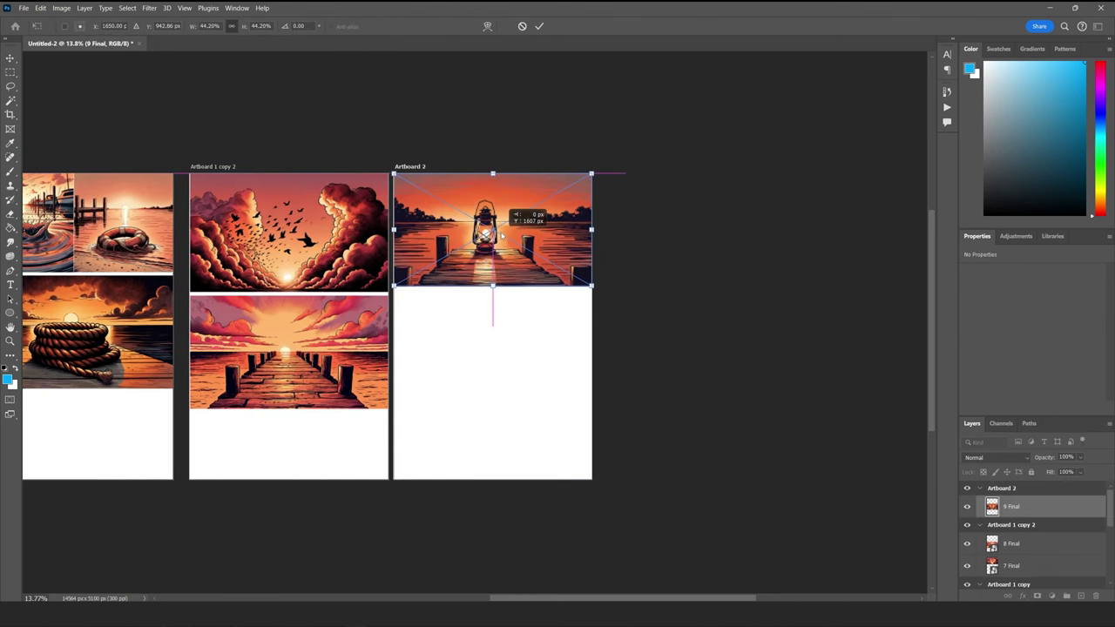
{"action": "key", "text": "Return"}
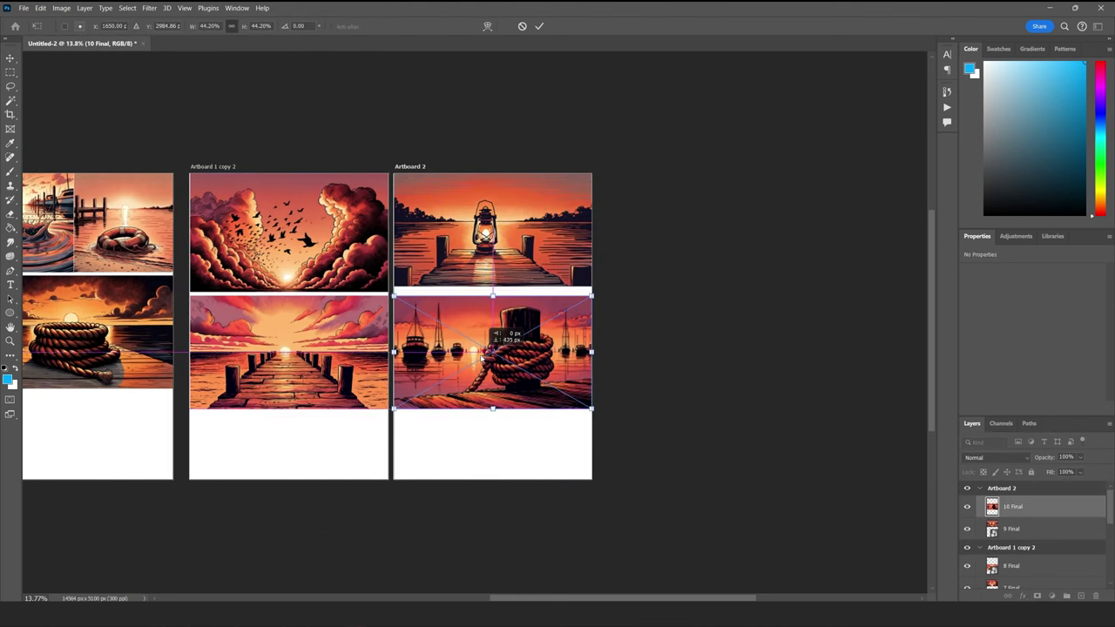
{"action": "key", "text": "Return"}
- Add another artboard beside Artboard 2 and place the night-sky image, 11 Final, on it
{"action": "scroll", "coordinate": [610, 376], "scroll_direction": "down", "scroll_amount": 2}
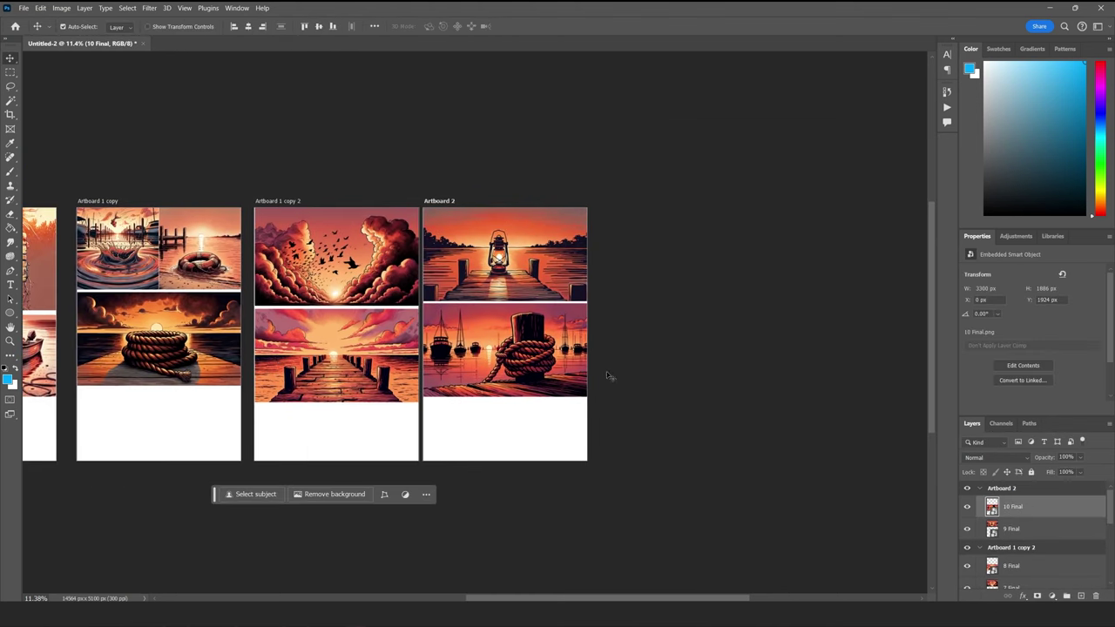
{"action": "left_click", "coordinate": [442, 203]}
{"action": "left_click", "coordinate": [612, 335]}
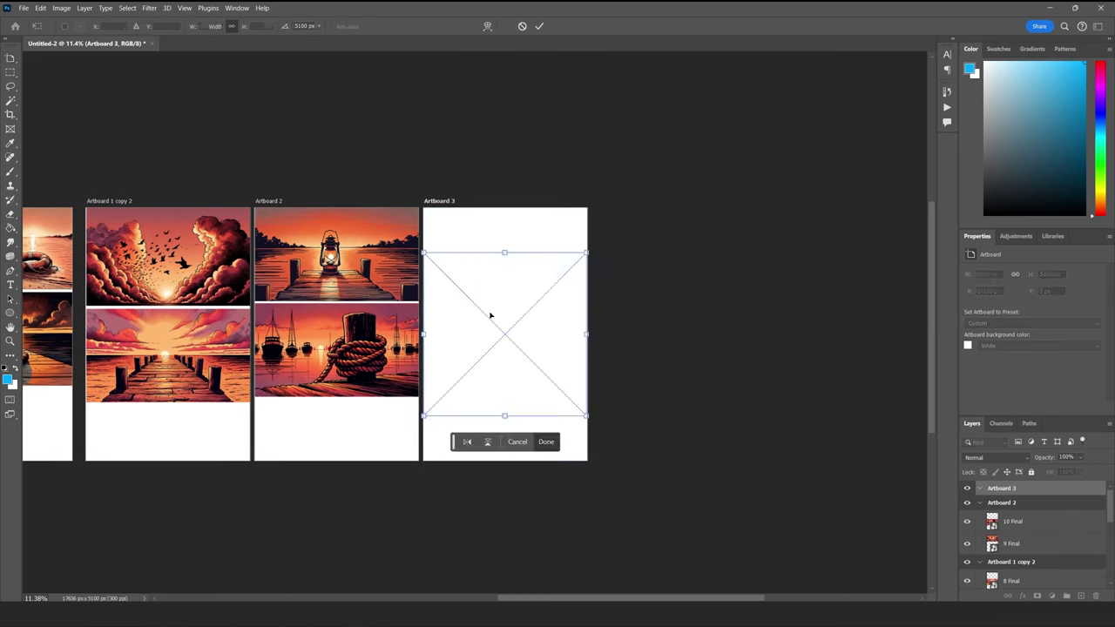
{"action": "key", "text": "Return"}
- Scale 11 Final to 50% and move it into the upper-left corner of Artboard 3
{"action": "scroll", "coordinate": [518, 305], "scroll_direction": "up", "scroll_amount": 2}
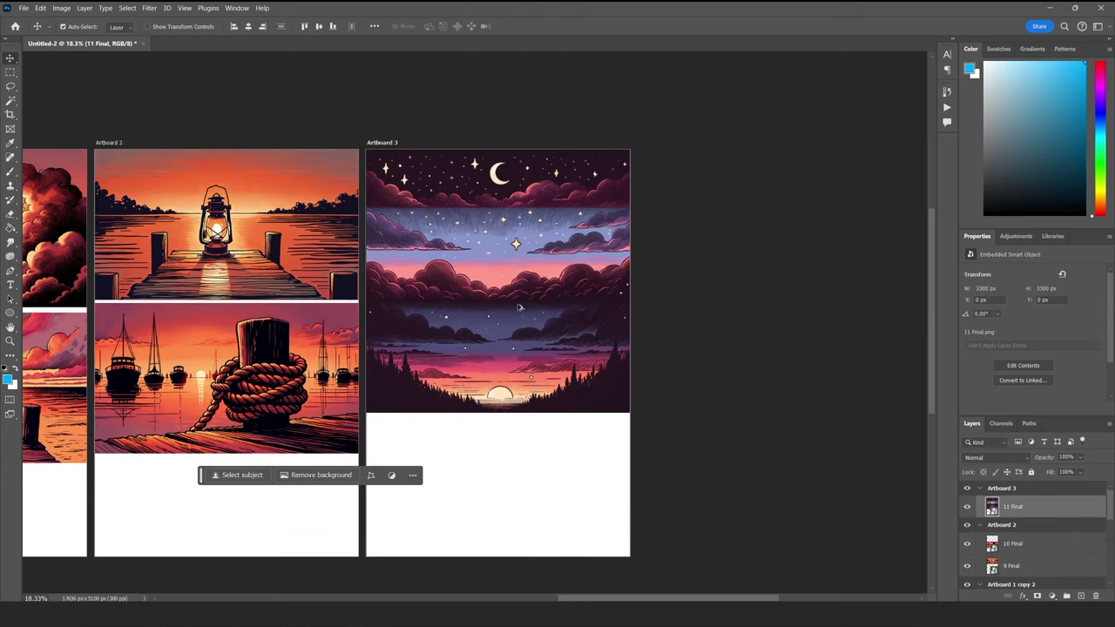
{"action": "key", "text": "ctrl+t"}
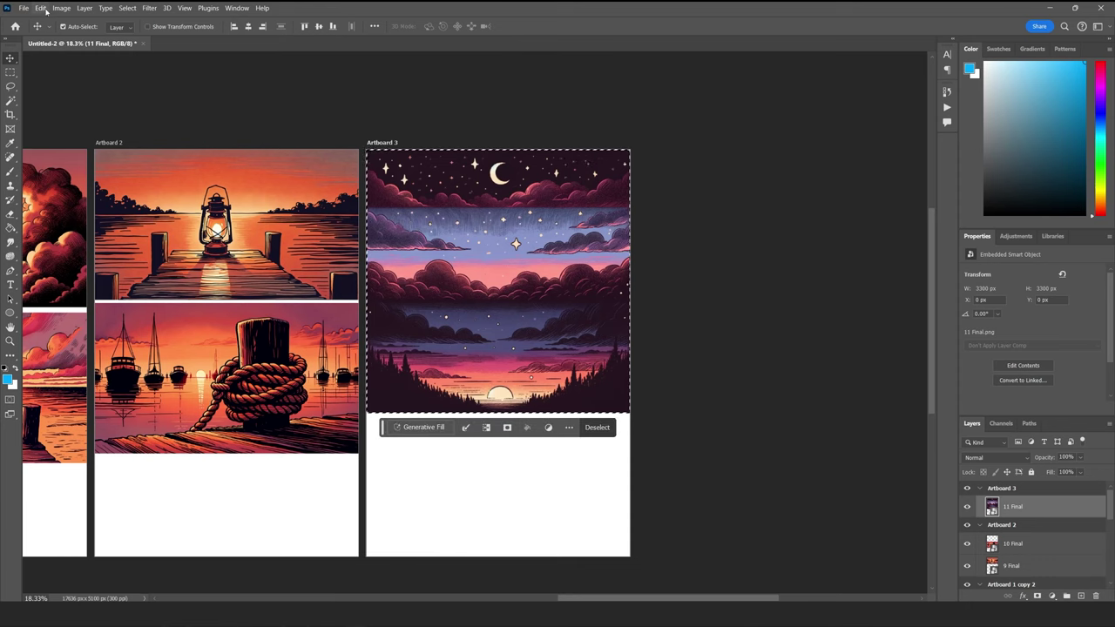
{"action": "double_click", "coordinate": [249, 25]}
{"action": "type", "text": "50"}
{"action": "key", "text": "Return"}
{"action": "key", "text": "Return"}
{"action": "left_click_drag", "start_coordinate": [502, 276], "coordinate": [434, 211]}
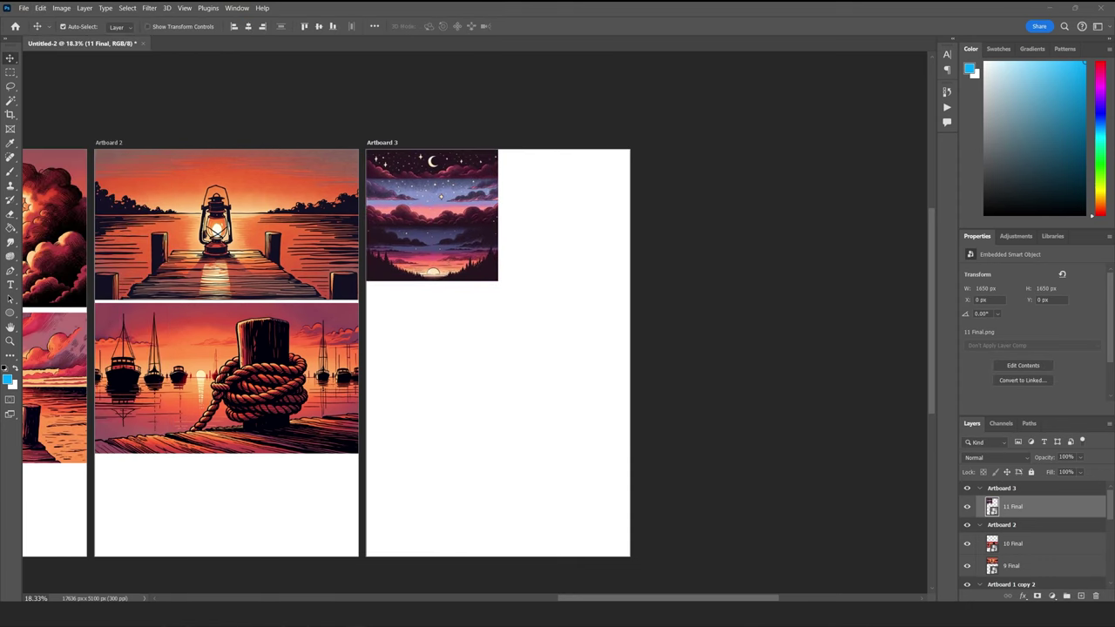
- Place image 12, the two figures on the dock, across the full width of Artboard 3 below 11 Final
{"action": "left_click_drag", "start_coordinate": [500, 351], "coordinate": [500, 376]}
{"action": "key", "text": "Return"}
{"action": "scroll", "coordinate": [488, 361], "scroll_direction": "down", "scroll_amount": 1}
{"action": "left_click_drag", "start_coordinate": [606, 321], "coordinate": [1086, 269]}
{"action": "left_click_drag", "start_coordinate": [609, 175], "coordinate": [552, 168]}
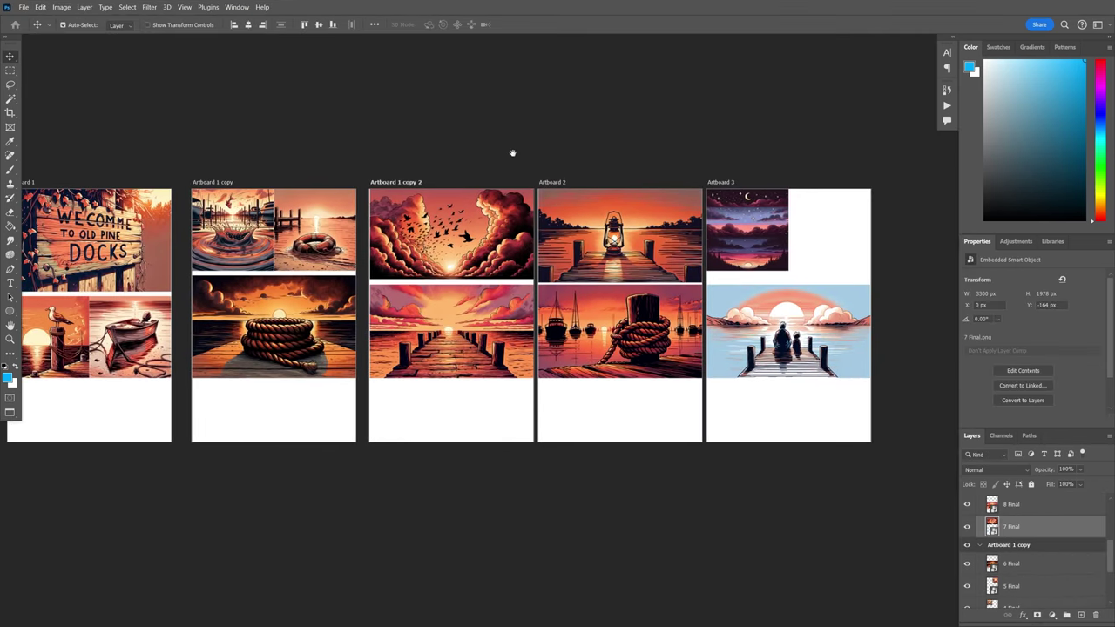
- Select the 11 Final night-sky layer on Artboard 3
{"action": "scroll", "coordinate": [1028, 520], "scroll_direction": "up", "scroll_amount": 10}
{"action": "left_click", "coordinate": [1037, 535]}
{"action": "scroll", "coordinate": [807, 267], "scroll_direction": "up", "scroll_amount": 5}
{"action": "left_click_drag", "start_coordinate": [833, 249], "coordinate": [555, 333]}
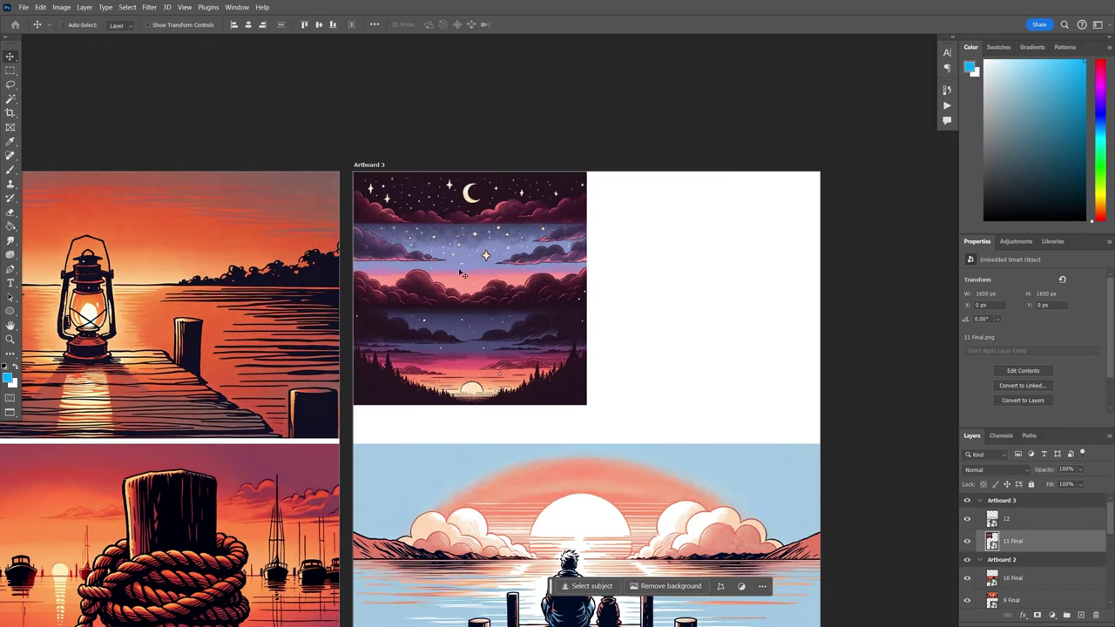
- Try rescaling 11 Final with a value of 100% and repositioning it on Artboard 3
{"action": "key", "text": "ctrl+t"}
{"action": "double_click", "coordinate": [249, 25]}
{"action": "type", "text": "100"}
{"action": "key", "text": "Return"}
{"action": "key", "text": "Return"}
{"action": "left_click_drag", "start_coordinate": [522, 291], "coordinate": [639, 409]}
{"action": "key", "text": "ctrl+z"}
{"action": "key", "text": "ctrl+z"}
- Move 11 Final toward the horizontal middle of Artboard 3, at X 781 px, and load the layer's outline as a selection
{"action": "left_click_drag", "start_coordinate": [488, 297], "coordinate": [598, 296]}
{"action": "left_click", "coordinate": [992, 541], "text": "ctrl"}
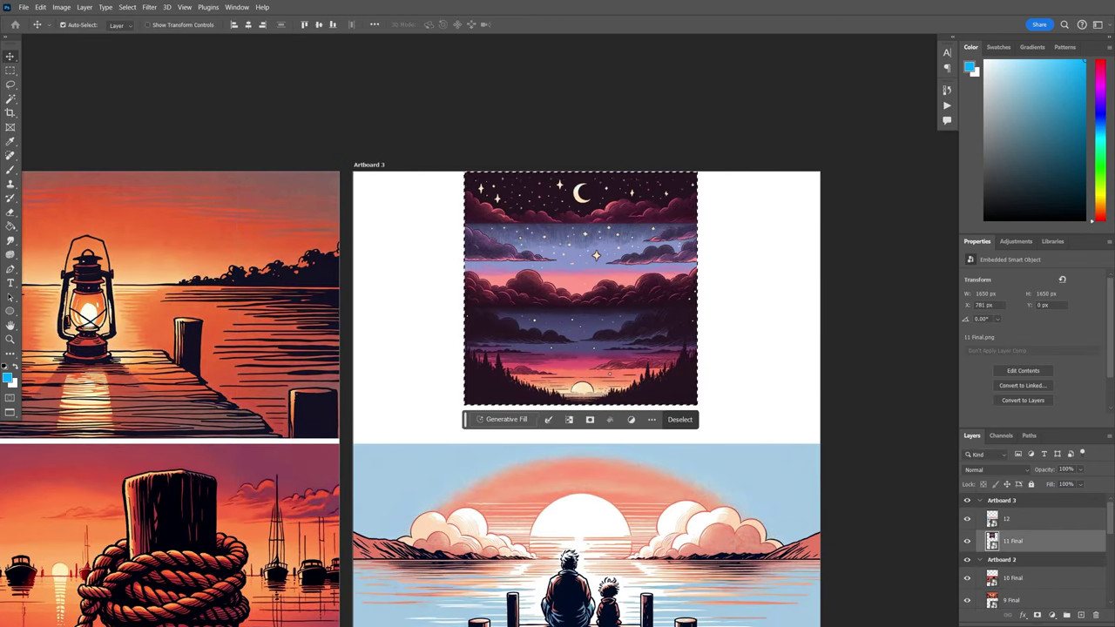
{"action": "left_click", "coordinate": [43, 9]}
{"action": "key", "text": "Escape"}
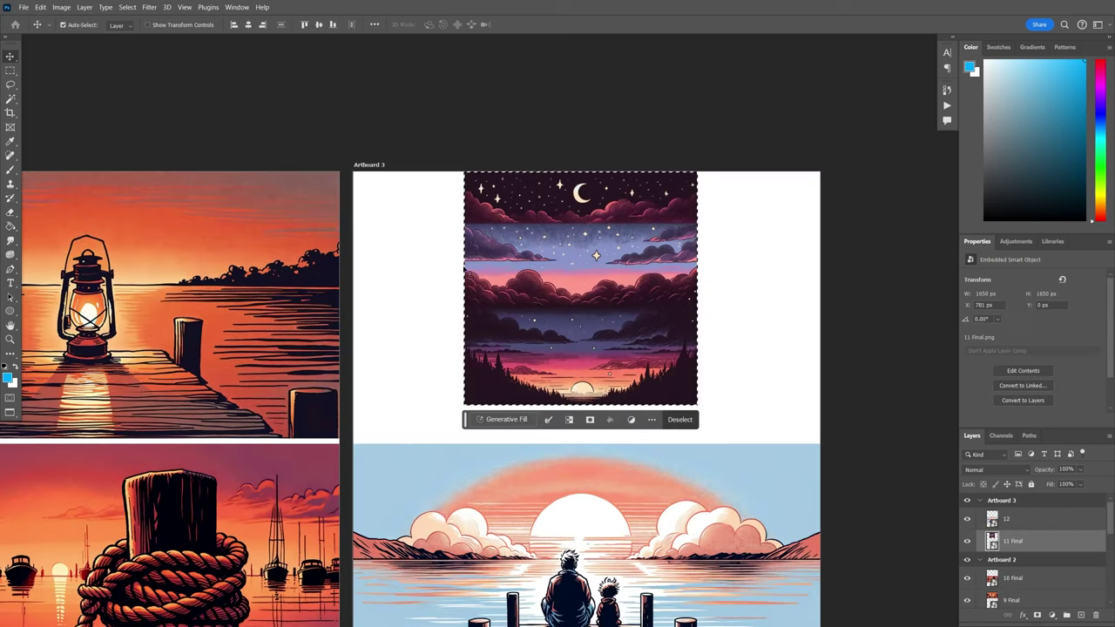
- Rasterize the 11 Final smart object layer
{"action": "right_click", "coordinate": [992, 542]}
{"action": "right_click", "coordinate": [1014, 542]}
{"action": "left_click", "coordinate": [1006, 342]}
{"action": "left_click", "coordinate": [61, 7]}
{"action": "mouse_move", "coordinate": [41, 7]}
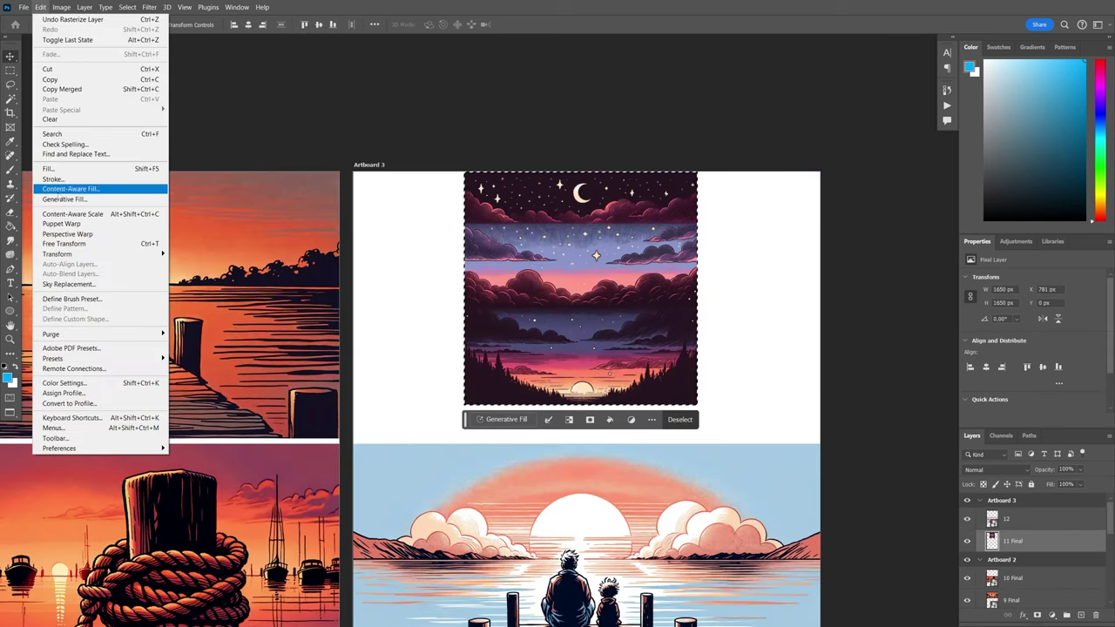
{"action": "left_click", "coordinate": [60, 189]}
{"action": "left_click_drag", "start_coordinate": [698, 288], "coordinate": [818, 294]}
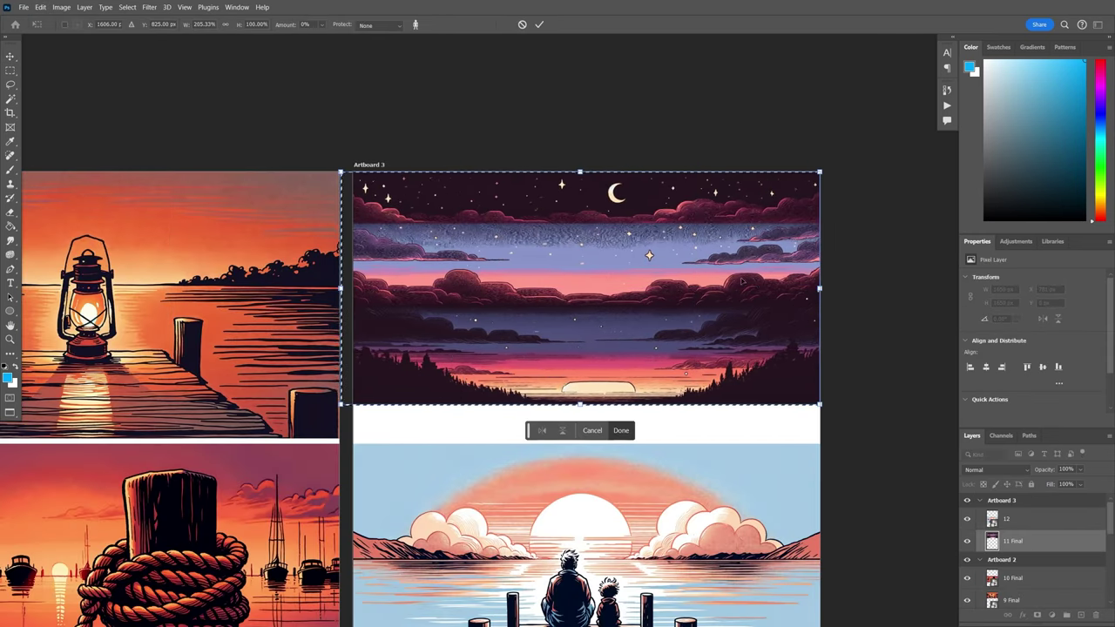
{"action": "key", "text": "Escape"}
- Deselect the outline and centre the 11 Final layer horizontally on Artboard 3, at X 825 px
{"action": "key", "text": "ctrl+d"}
{"action": "left_click_drag", "start_coordinate": [566, 279], "coordinate": [573, 277]}
{"action": "scroll", "coordinate": [573, 277], "scroll_direction": "down", "scroll_amount": 2}
{"action": "left_click_drag", "start_coordinate": [596, 294], "coordinate": [597, 295]}
{"action": "left_click", "coordinate": [986, 366]}
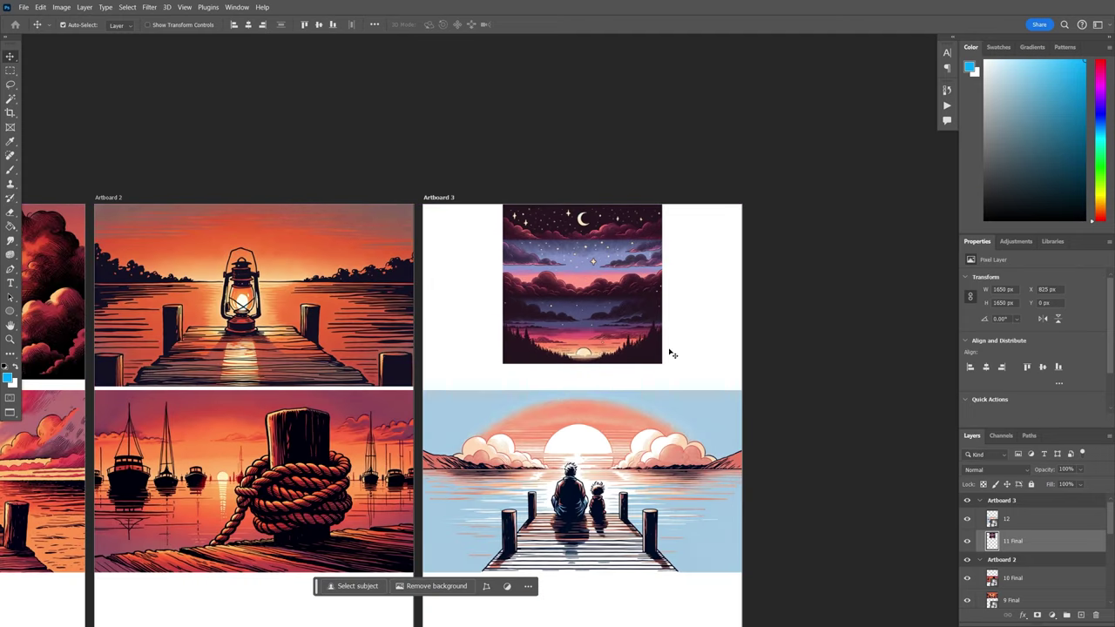
{"action": "left_click", "coordinate": [40, 7]}
{"action": "left_click", "coordinate": [74, 215]}
{"action": "left_click_drag", "start_coordinate": [662, 284], "coordinate": [744, 283]}
{"action": "key", "text": "Escape"}
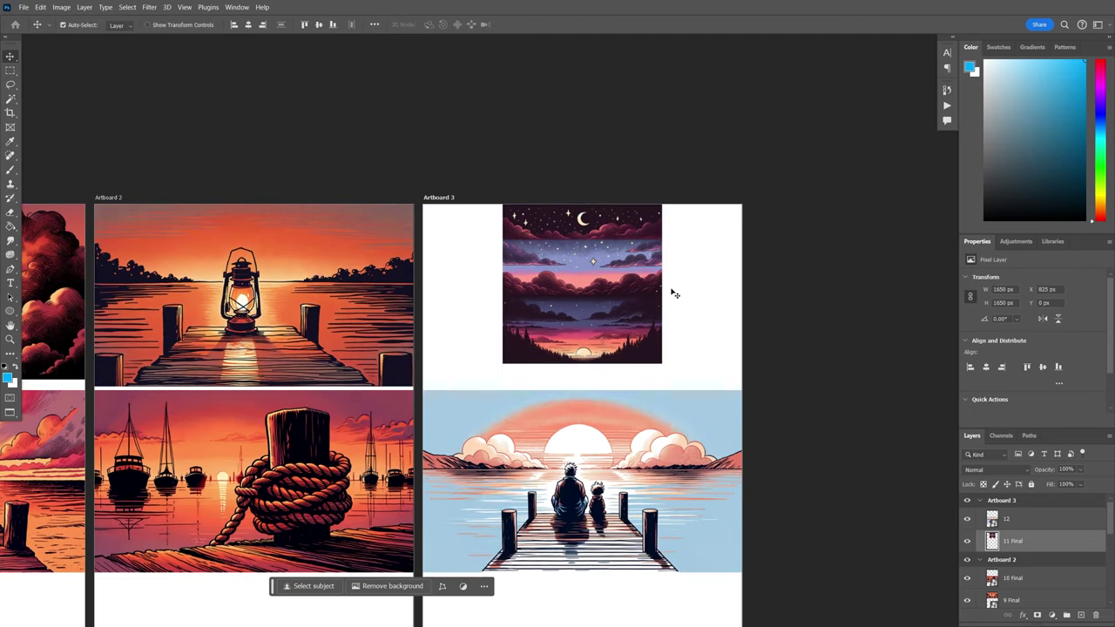
- Select the blank areas on both sides of the night-sky image on Artboard 3 and extend it into them with Generative Fill, without a prompt
{"action": "key", "text": "m"}
{"action": "mouse_move", "coordinate": [654, 362]}
{"action": "left_mouse_down"}
{"action": "mouse_move", "coordinate": [792, 241]}
{"action": "mouse_move", "coordinate": [791, 194]}
{"action": "left_mouse_up"}
{"action": "key", "text": "ctrl+d"}
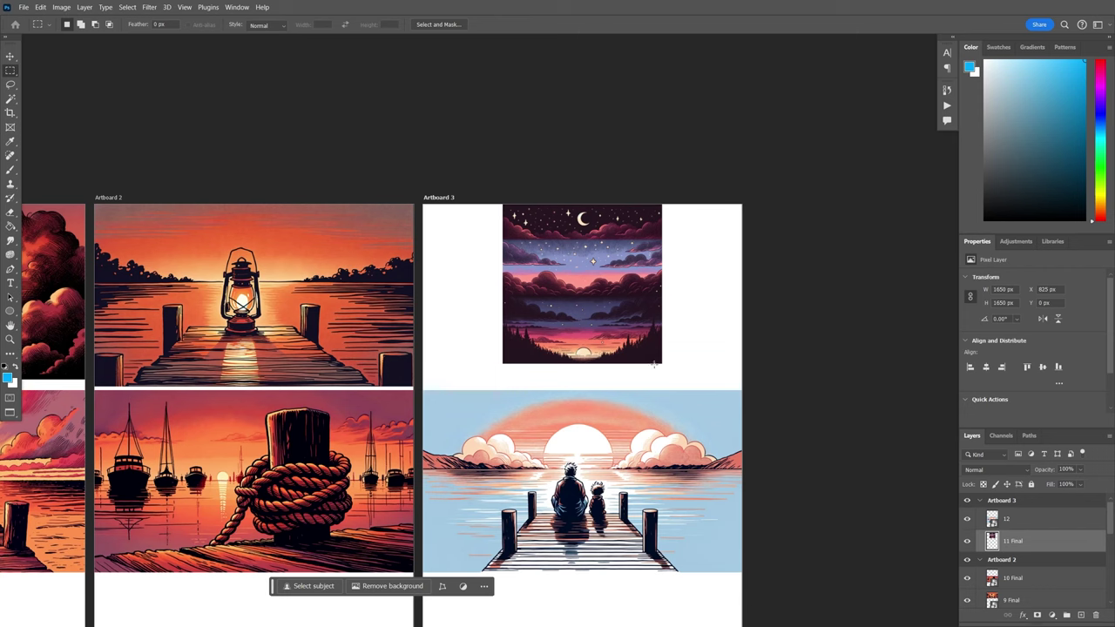
{"action": "mouse_move", "coordinate": [647, 373]}
{"action": "left_mouse_down"}
{"action": "mouse_move", "coordinate": [722, 314]}
{"action": "mouse_move", "coordinate": [773, 200]}
{"action": "left_mouse_up"}
{"action": "key", "text": "ctrl+d"}
{"action": "left_click_drag", "start_coordinate": [513, 364], "coordinate": [421, 202]}
{"action": "left_click", "coordinate": [514, 378]}
{"action": "left_click", "coordinate": [692, 379]}
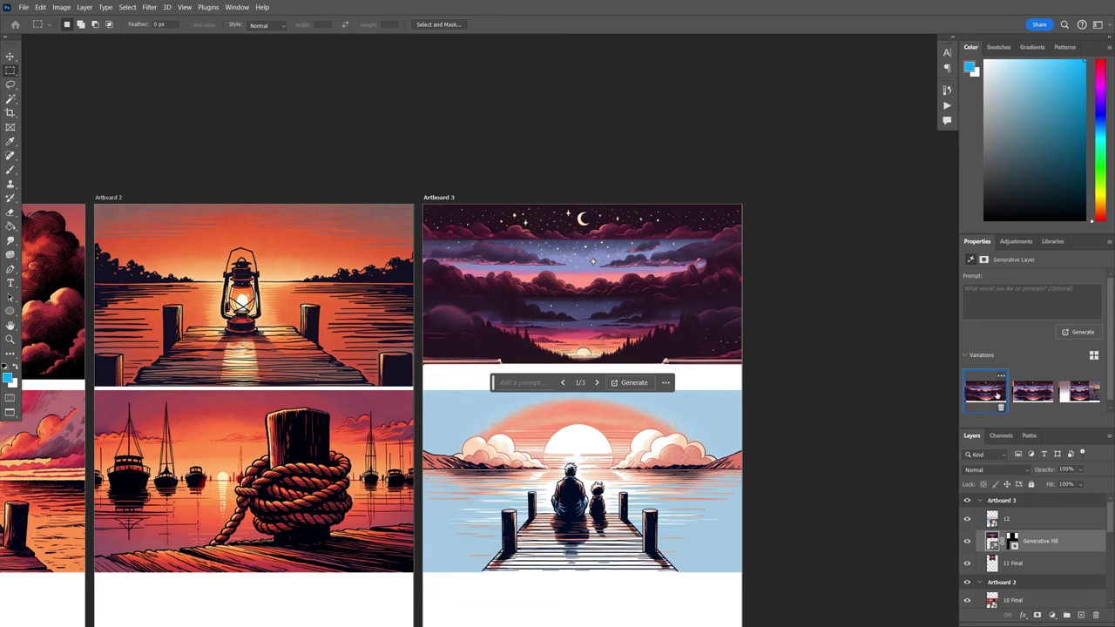
- Merge the Generative Fill layer with the 11 Final layer beneath it
{"action": "left_click", "coordinate": [1052, 561]}
{"action": "left_click", "coordinate": [1054, 544], "text": "shift"}
{"action": "key", "text": "ctrl+e"}
- Lasso the lower-left corner of the night-sky panel, including the pale ledge, and regenerate it with Generative Fill without a prompt
{"action": "mouse_move", "coordinate": [521, 348]}
{"action": "left_mouse_down"}
{"action": "mouse_move", "coordinate": [585, 348]}
{"action": "mouse_move", "coordinate": [523, 359]}
{"action": "left_mouse_up"}
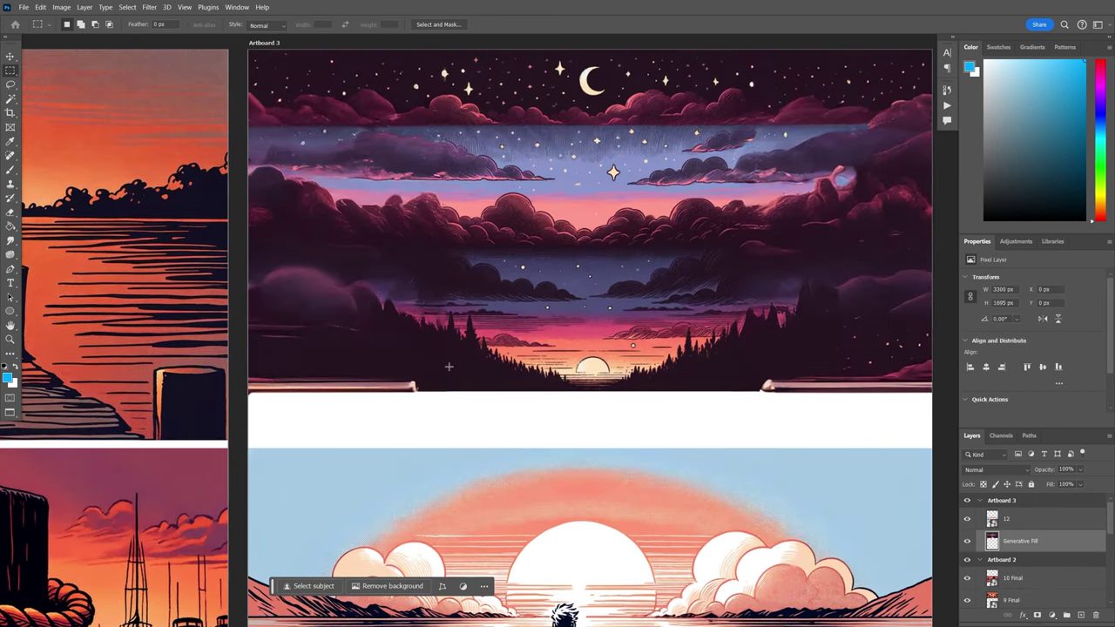
{"action": "key", "text": "l"}
{"action": "mouse_move", "coordinate": [424, 397]}
{"action": "left_mouse_down"}
{"action": "mouse_move", "coordinate": [323, 230]}
{"action": "mouse_move", "coordinate": [425, 398]}
{"action": "left_mouse_up"}
{"action": "left_click", "coordinate": [431, 425]}
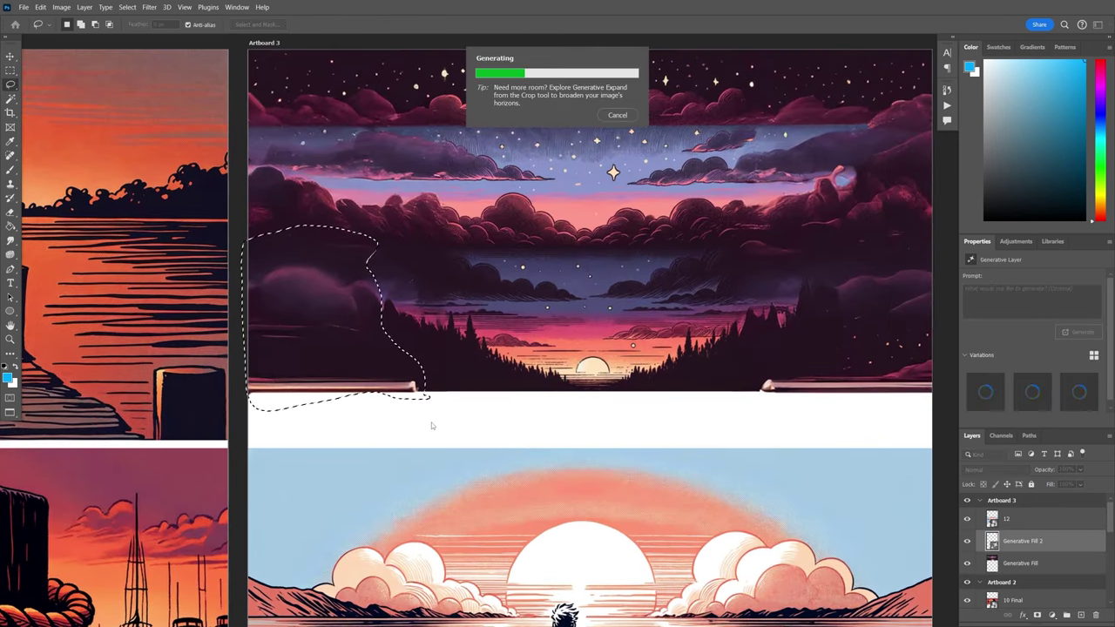
- Compare the generated lower-left variations, keep the second one, and merge it with the night-sky layer below
{"action": "left_click", "coordinate": [1034, 392]}
{"action": "left_click", "coordinate": [1076, 393]}
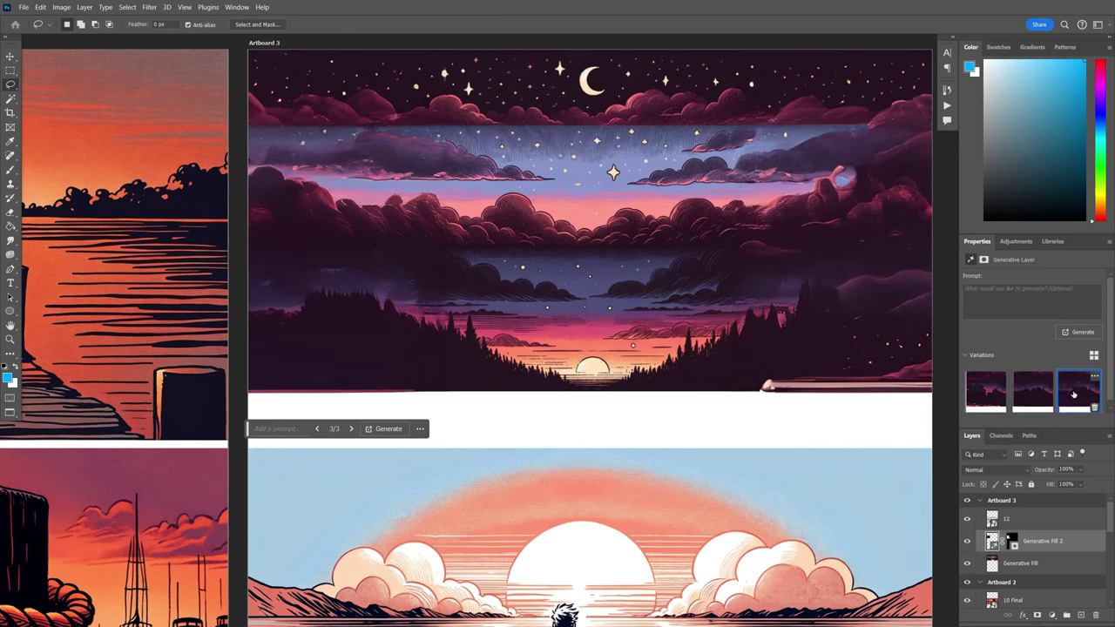
{"action": "left_click", "coordinate": [1034, 392]}
{"action": "left_click", "coordinate": [1047, 564], "text": "shift"}
{"action": "key", "text": "ctrl+e"}
- Lasso the lower-right corner of the night-sky panel around the pale ledge and regenerate it with Generative Fill without a prompt
{"action": "left_click_drag", "start_coordinate": [688, 317], "coordinate": [435, 310]}
{"action": "left_click_drag", "start_coordinate": [503, 381], "coordinate": [585, 294]}
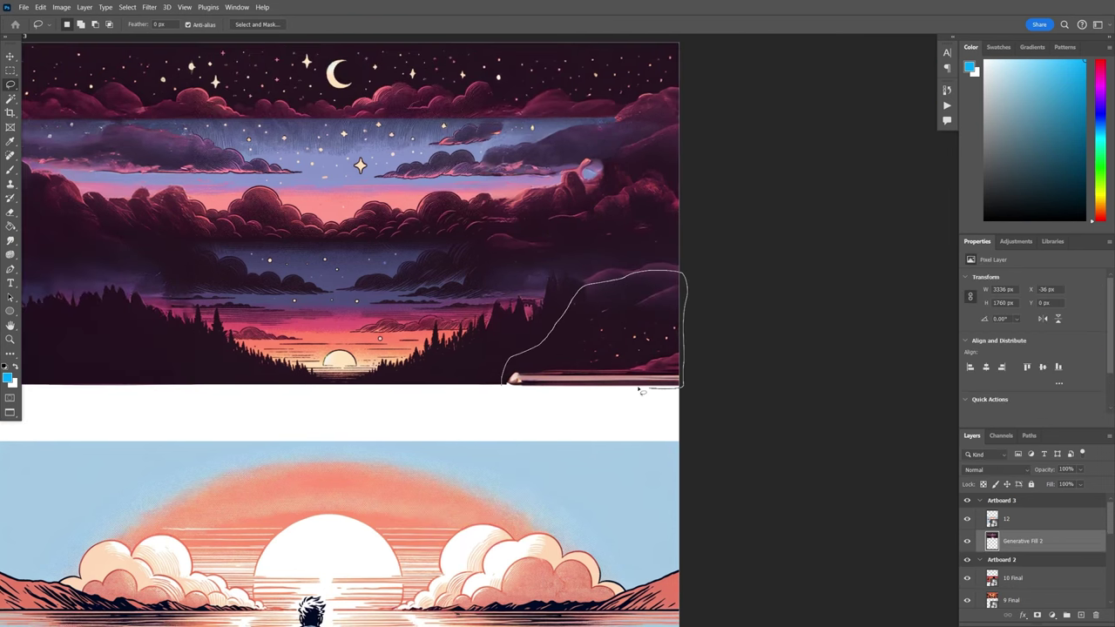
{"action": "left_click_drag", "start_coordinate": [641, 391], "coordinate": [627, 390]}
{"action": "left_click", "coordinate": [696, 405]}
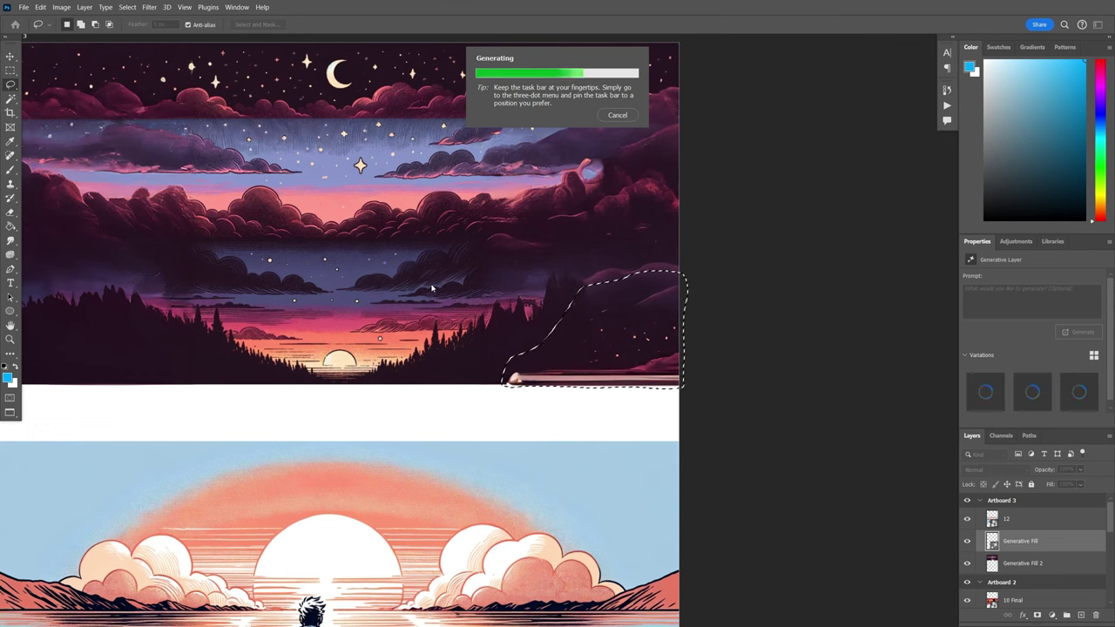
- Compare the lower-right variations, keep the second one, and merge it with the night-sky layer below
{"action": "left_click", "coordinate": [1033, 394]}
{"action": "left_click", "coordinate": [1081, 396]}
{"action": "left_click", "coordinate": [1047, 396]}
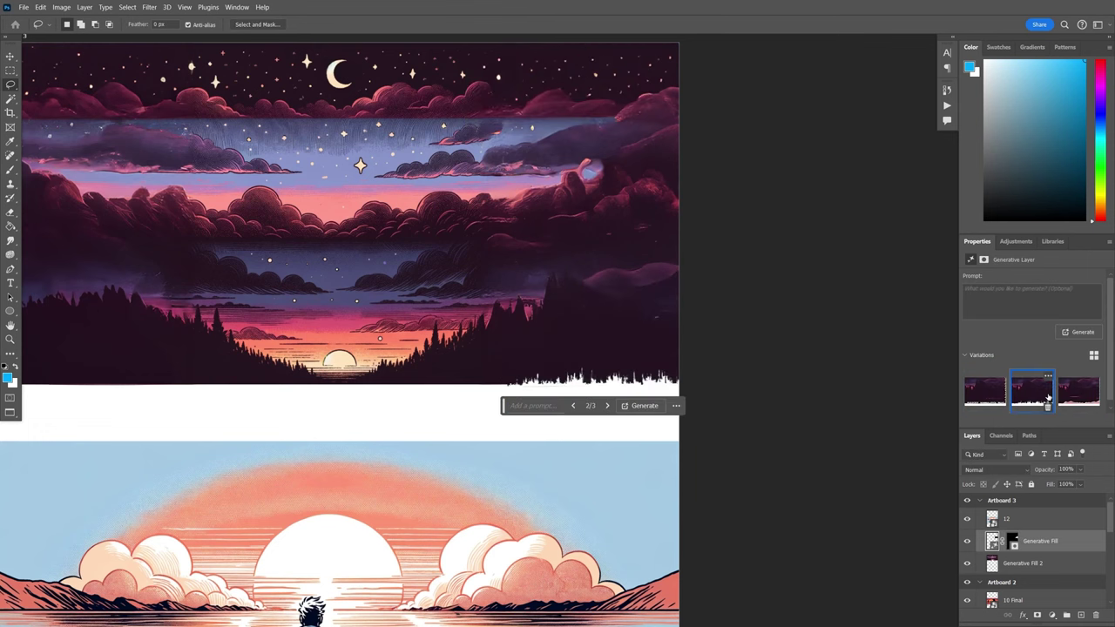
{"action": "left_click", "coordinate": [1045, 561], "text": "shift"}
{"action": "key", "text": "ctrl+e"}
- Fill the jagged strip along the lower-right edge of the night-sky panel with Generative Fill and merge the result
{"action": "scroll", "coordinate": [515, 390], "scroll_direction": "up", "scroll_amount": 5}
{"action": "left_click_drag", "start_coordinate": [498, 381], "coordinate": [784, 325]}
{"action": "left_click", "coordinate": [741, 403]}
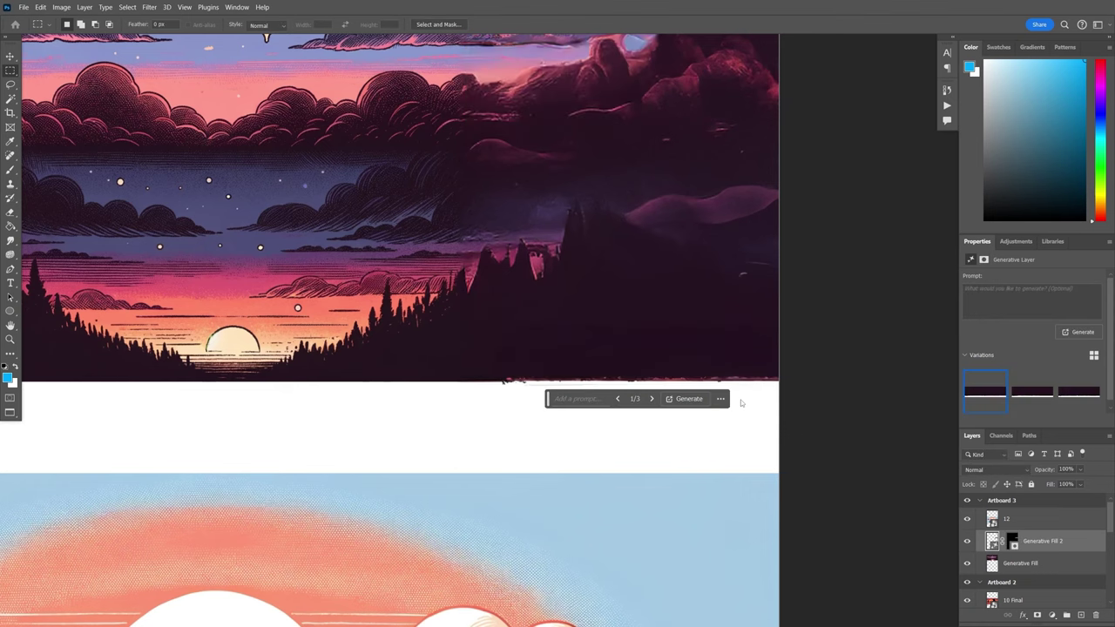
{"action": "key", "text": "ctrl+e"}
- Erase the remnants below the night-sky panel's bottom edge and touch up the edge with dark paint
{"action": "key", "text": "e"}
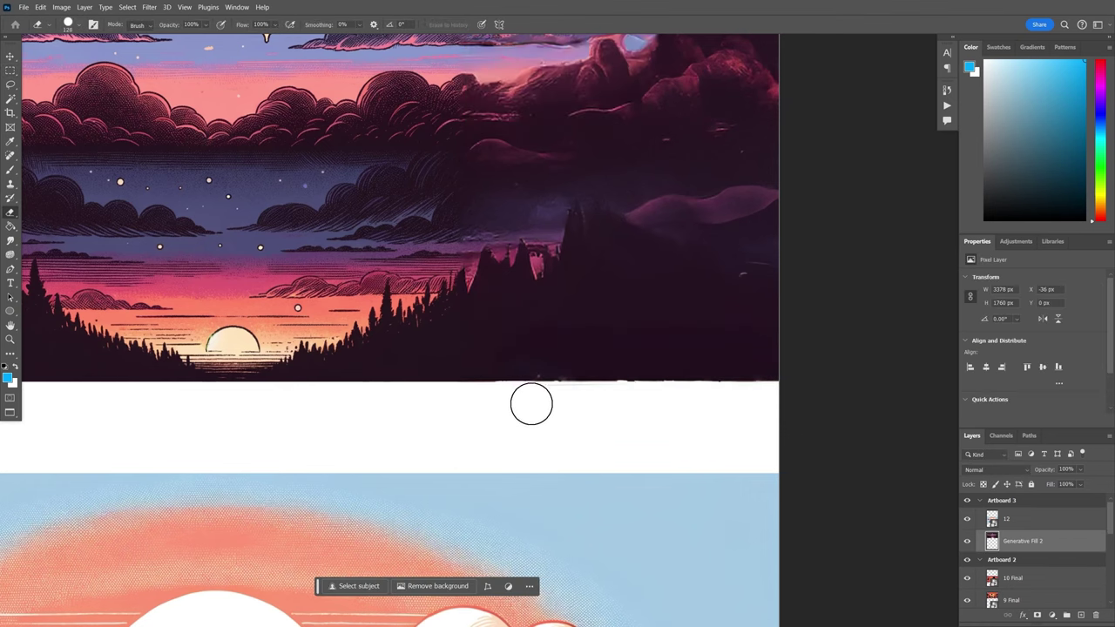
{"action": "key", "text": "b"}
{"action": "key", "text": "d"}
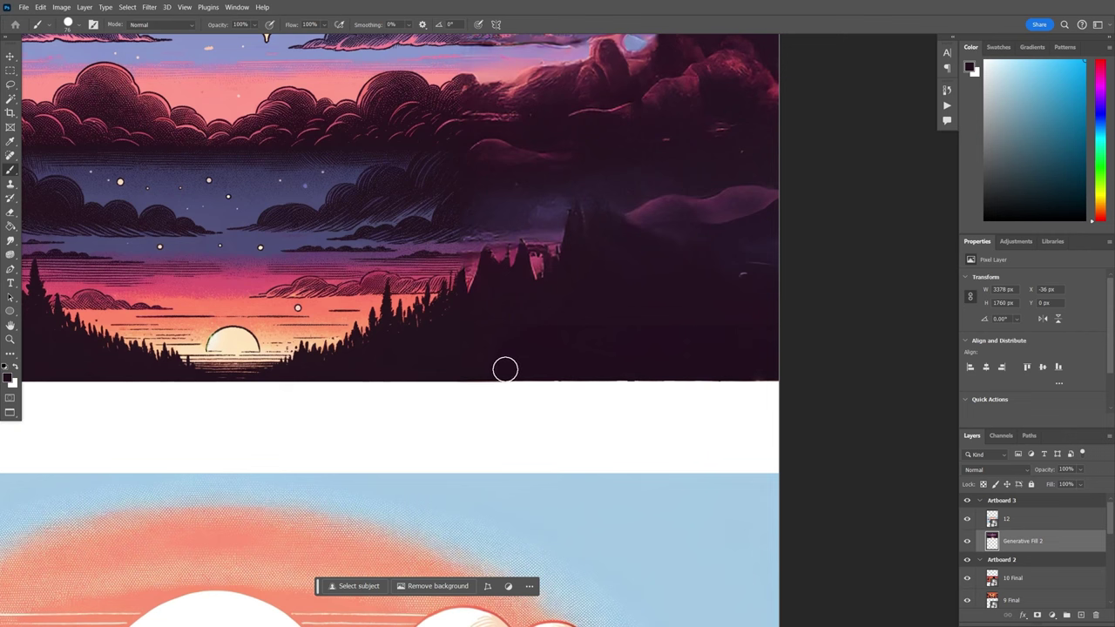
- Shorten all five artboards from the bottom to a height of 3810 px, ending at the lower edge of their panels
{"action": "scroll", "coordinate": [505, 369], "scroll_direction": "down", "scroll_amount": 8}
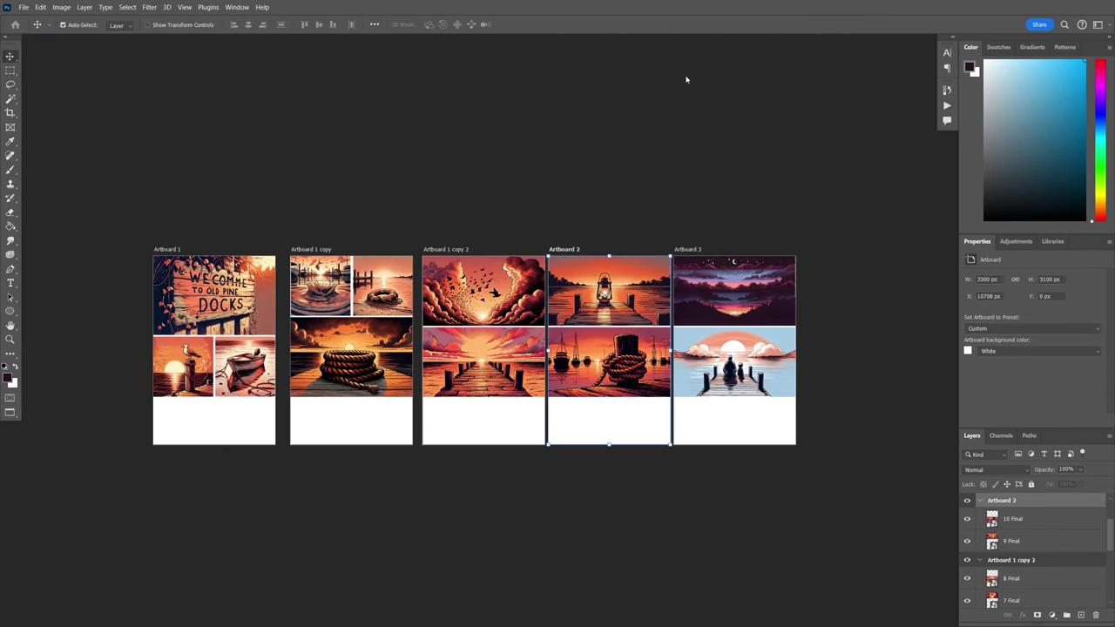
{"action": "left_click", "coordinate": [230, 432]}
{"action": "left_click_drag", "start_coordinate": [216, 445], "coordinate": [216, 397]}
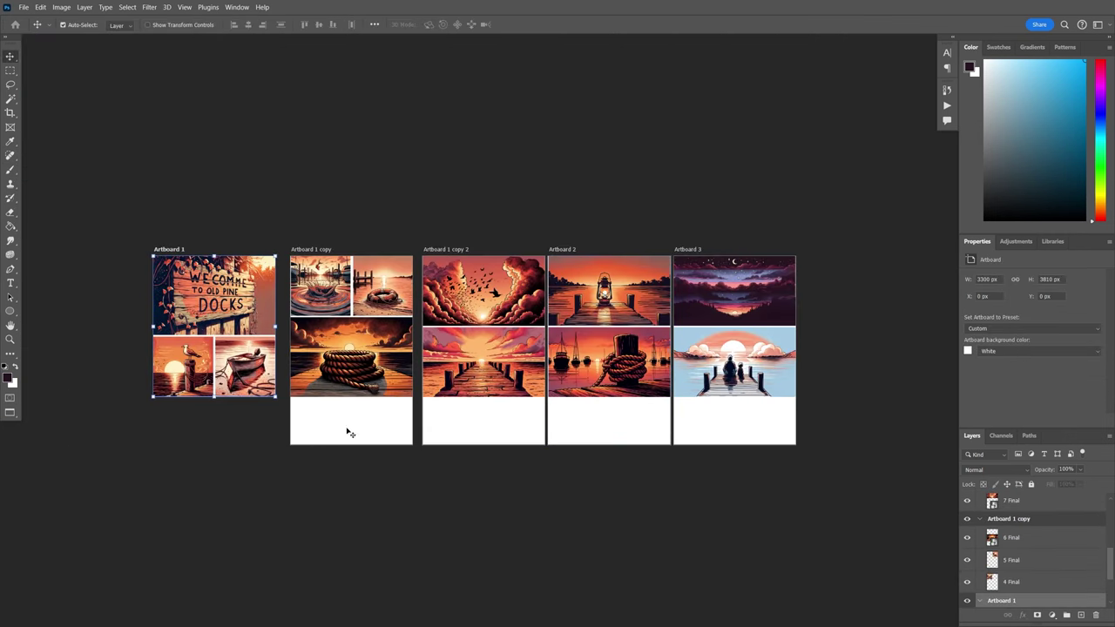
{"action": "left_click", "coordinate": [348, 432]}
{"action": "left_click_drag", "start_coordinate": [351, 445], "coordinate": [351, 397]}
{"action": "left_click", "coordinate": [485, 439]}
{"action": "left_click_drag", "start_coordinate": [483, 445], "coordinate": [483, 397]}
{"action": "left_click", "coordinate": [610, 439]}
{"action": "left_click_drag", "start_coordinate": [609, 445], "coordinate": [608, 397]}
{"action": "left_click", "coordinate": [733, 436]}
{"action": "left_click_drag", "start_coordinate": [735, 445], "coordinate": [734, 397]}
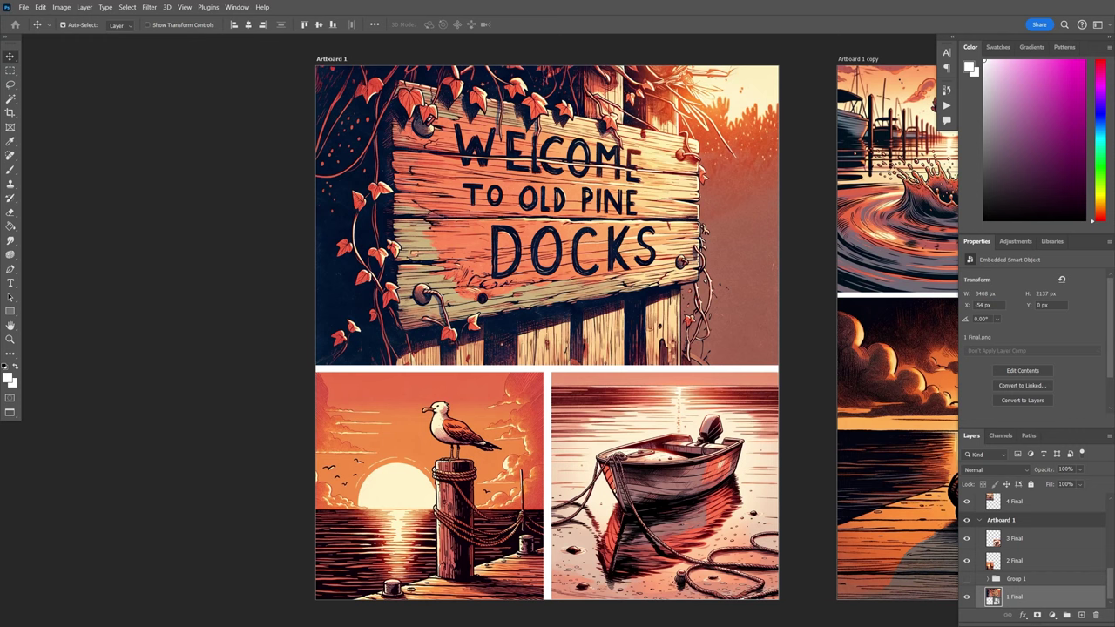
- Add the caption "Back when I was about your age, this dock wasn't just a place to fish..." across the lower part of the sign panel
{"action": "key", "text": "t"}
{"action": "left_click", "coordinate": [411, 338]}
{"action": "type", "text": "BACK WHEN I WAS ABOUT YOUR AGE, THIS DOCK WASN'T JUST A PLACE TO FISH..."}
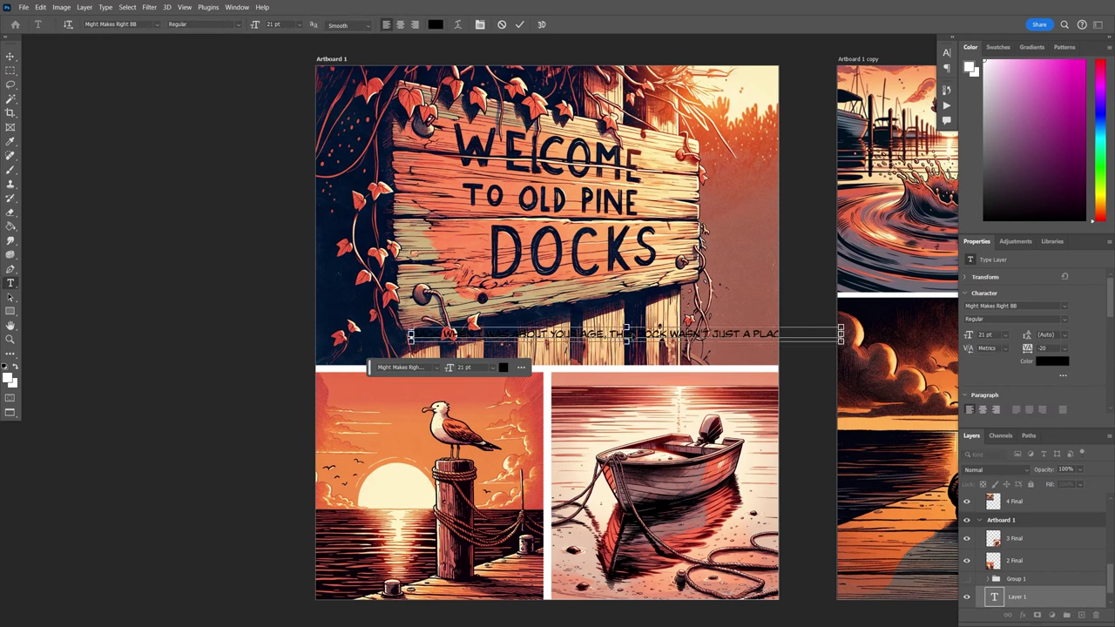
{"action": "left_click_drag", "start_coordinate": [632, 335], "coordinate": [538, 337]}
{"action": "left_click", "coordinate": [1042, 590]}
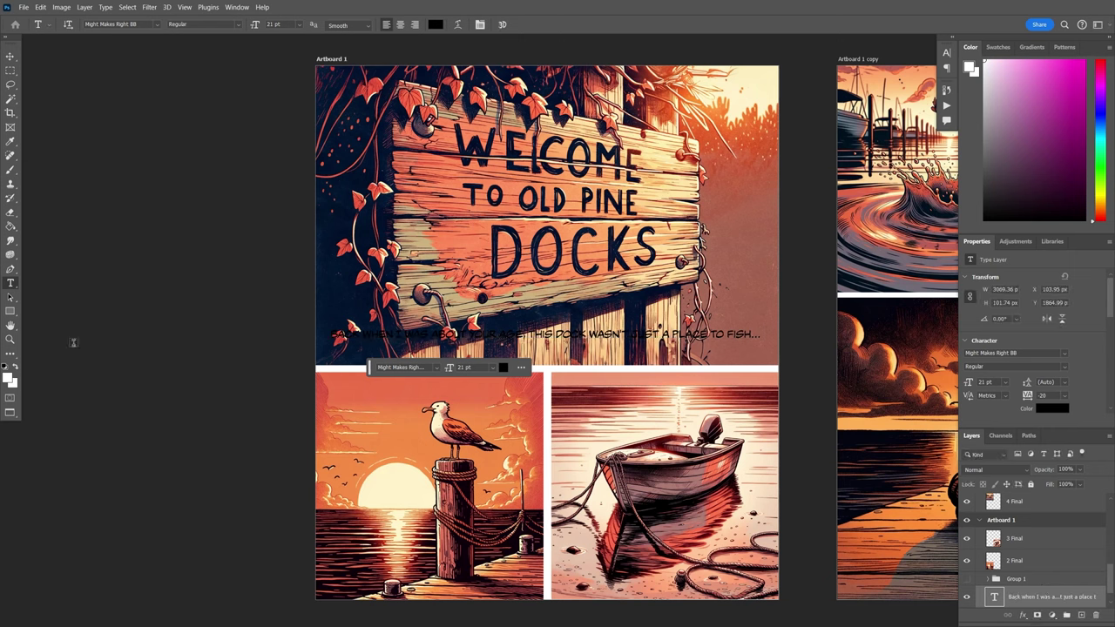
- Draw a white rectangle about 3120 by 110 px over the caption and place its layer beneath the text
{"action": "left_click", "coordinate": [10, 311]}
{"action": "left_click_drag", "start_coordinate": [764, 341], "coordinate": [327, 326]}
{"action": "left_click_drag", "start_coordinate": [1045, 571], "coordinate": [1041, 599]}
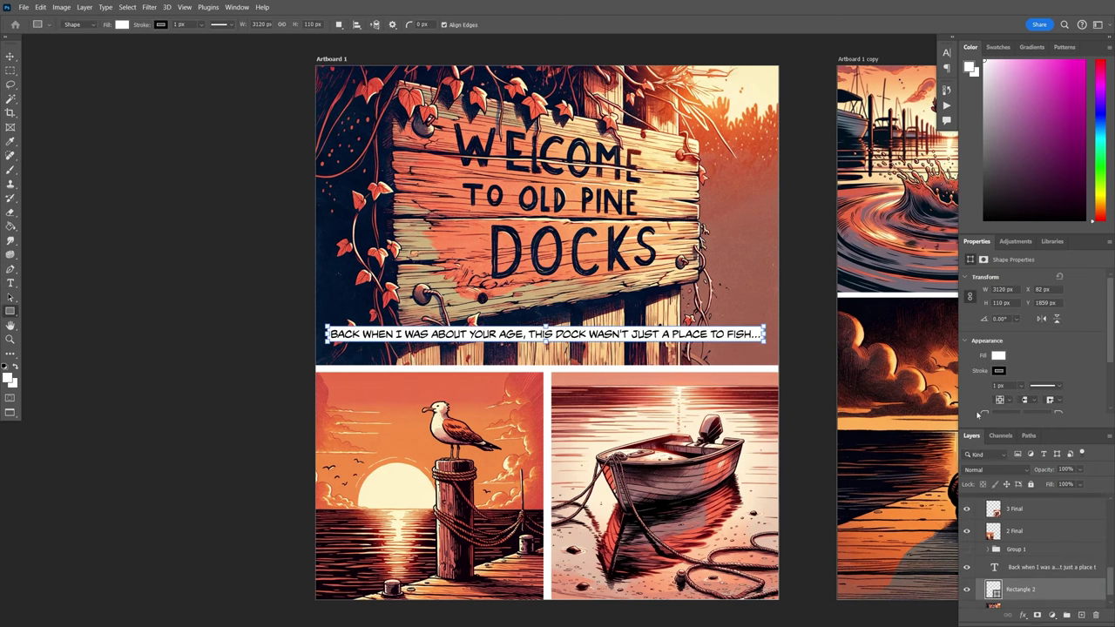
- Give the caption rectangle an 11 px stroke and 13 px rounded corners
{"action": "scroll", "coordinate": [1012, 384], "scroll_direction": "up", "scroll_amount": 4}
{"action": "scroll", "coordinate": [1053, 380], "scroll_direction": "down", "scroll_amount": 3}
{"action": "left_click", "coordinate": [1013, 388]}
{"action": "scroll", "coordinate": [1013, 389], "scroll_direction": "up", "scroll_amount": 15}
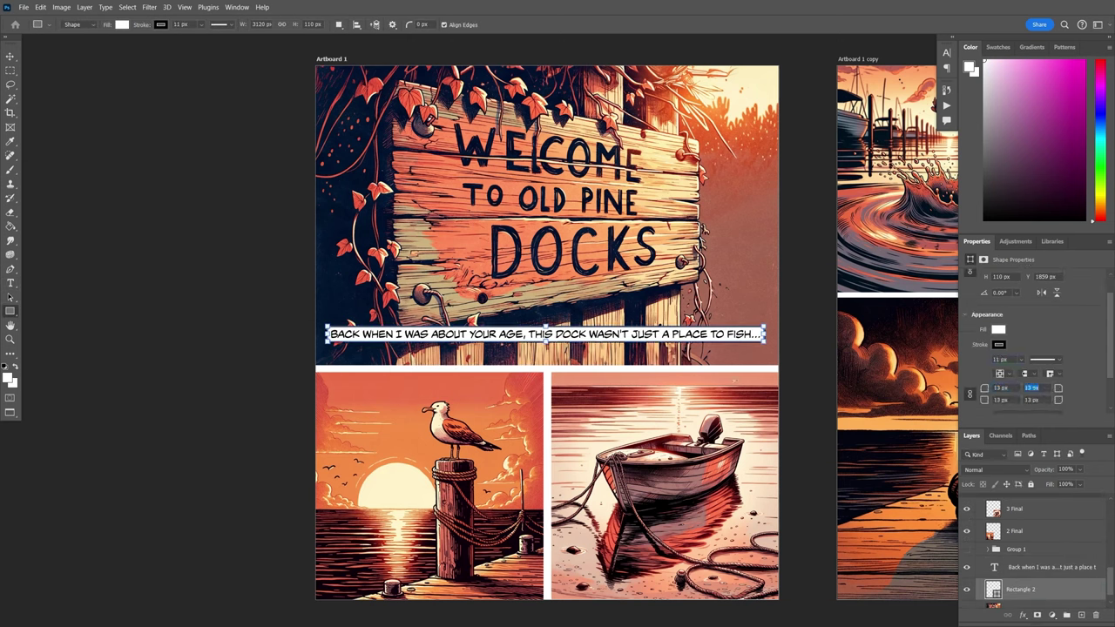
- Change the stroke colour of the caption rectangle on the sign panel
{"action": "left_click", "coordinate": [1042, 575]}
{"action": "scroll", "coordinate": [784, 444], "scroll_direction": "down", "scroll_amount": 1}
{"action": "left_click_drag", "start_coordinate": [795, 379], "coordinate": [621, 310]}
{"action": "left_click", "coordinate": [1036, 590]}
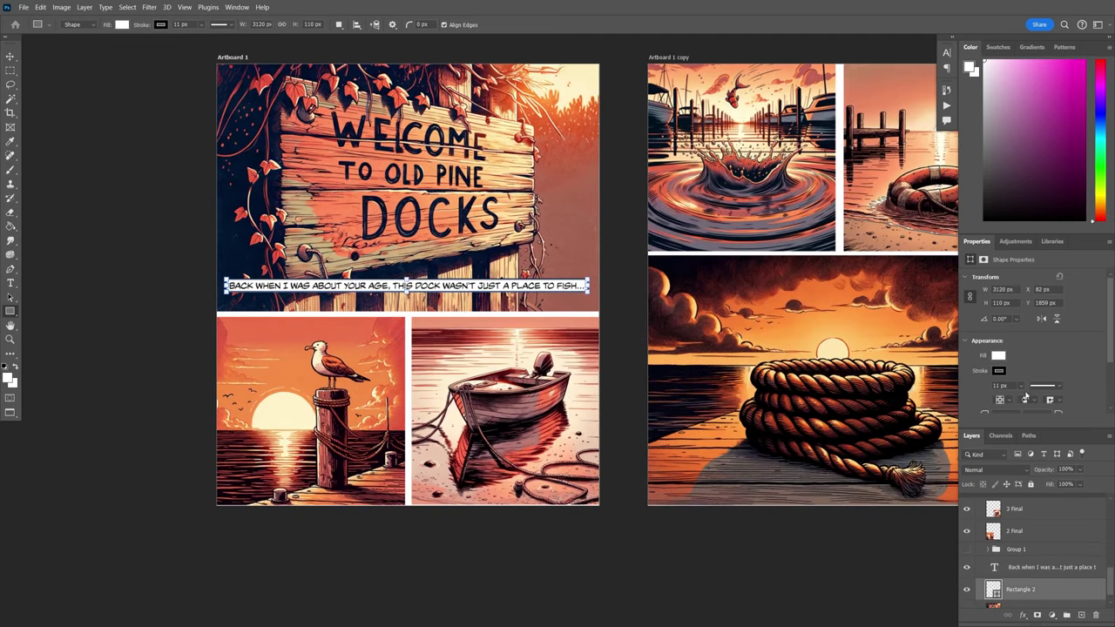
{"action": "scroll", "coordinate": [1026, 396], "scroll_direction": "down", "scroll_amount": 1}
{"action": "left_click", "coordinate": [999, 336]}
{"action": "scroll", "coordinate": [346, 287], "scroll_direction": "up", "scroll_amount": 2}
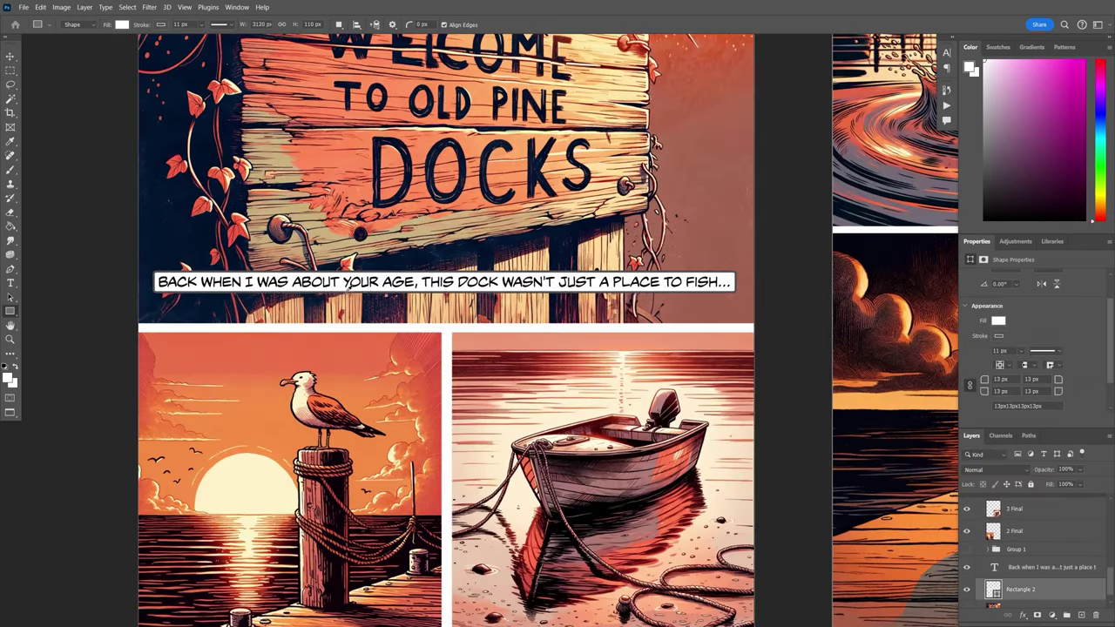
- Group the caption text with its rectangle and expand the new group
{"action": "left_click", "coordinate": [1047, 572], "text": "shift"}
{"action": "key", "text": "ctrl+g"}
{"action": "left_click", "coordinate": [988, 579]}
- Add a Multiply drop shadow to Rectangle 2 with a distance of 3 px and a size of 21 px
{"action": "double_click", "coordinate": [1063, 578]}
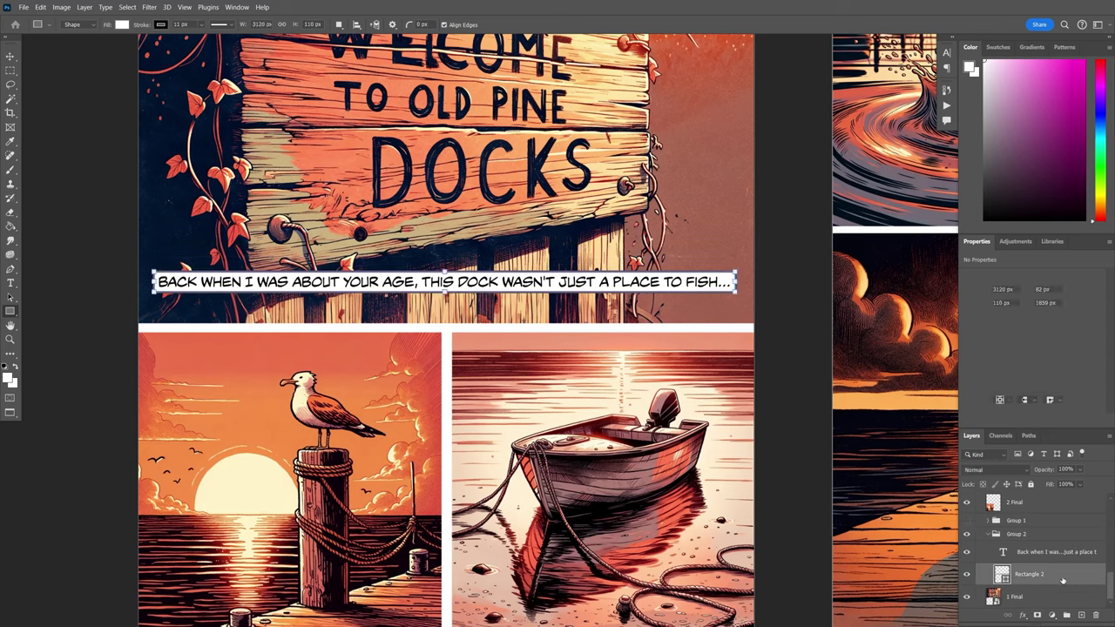
{"action": "left_click", "coordinate": [721, 317]}
{"action": "scroll", "coordinate": [924, 248], "scroll_direction": "down", "scroll_amount": 2}
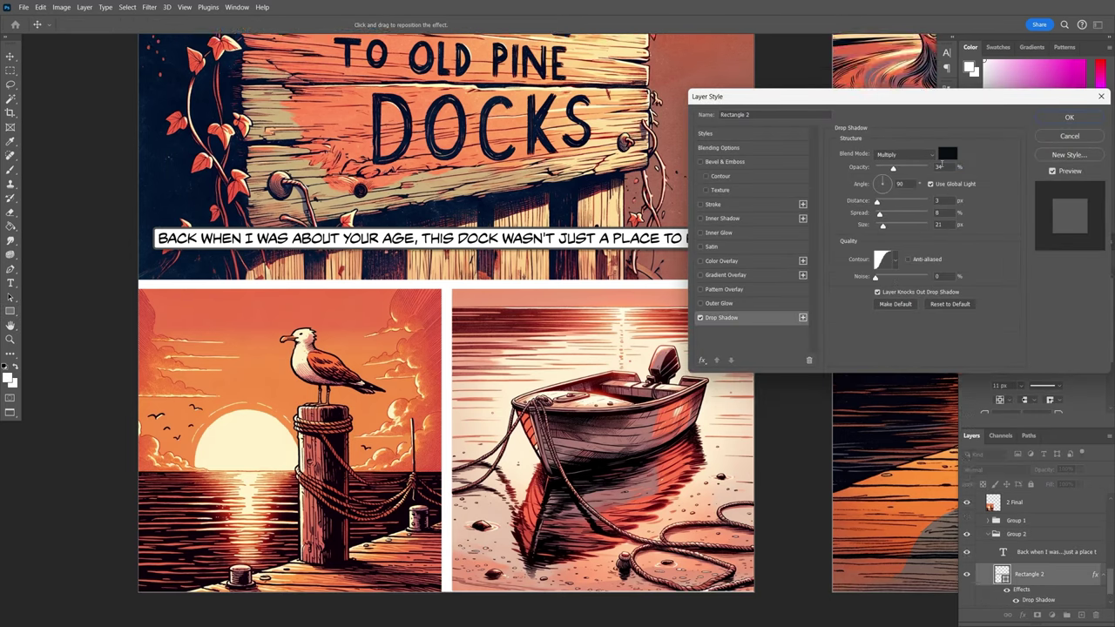
{"action": "left_click", "coordinate": [1069, 118]}
- Collapse the caption group and rename it 1 Text
{"action": "left_click", "coordinate": [988, 534]}
{"action": "left_click", "coordinate": [1015, 579]}
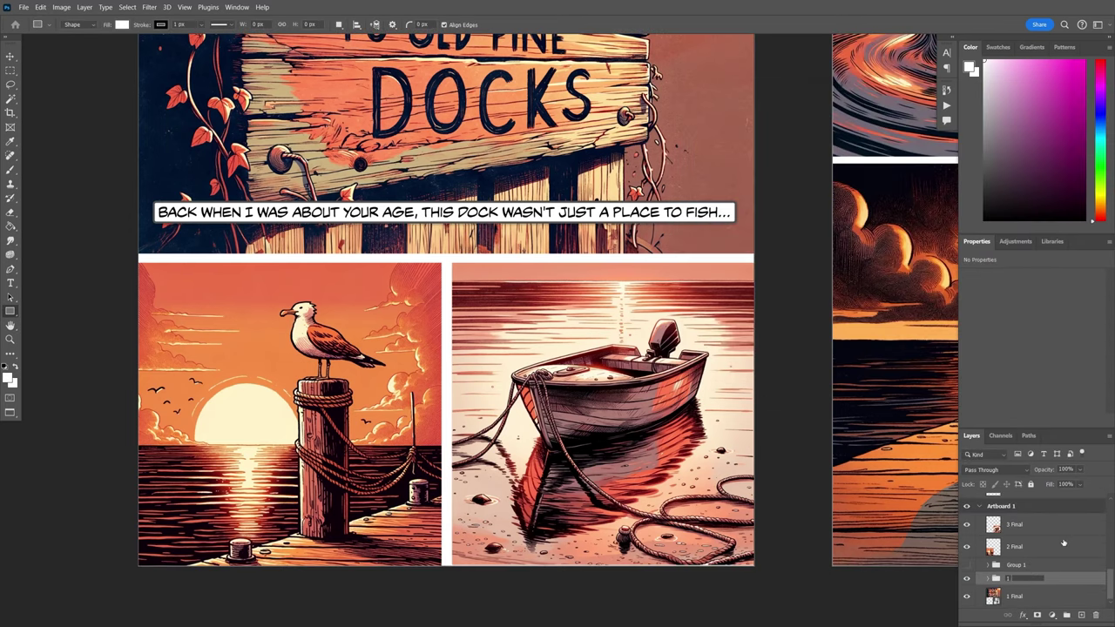
{"action": "left_click", "coordinate": [1036, 547]}
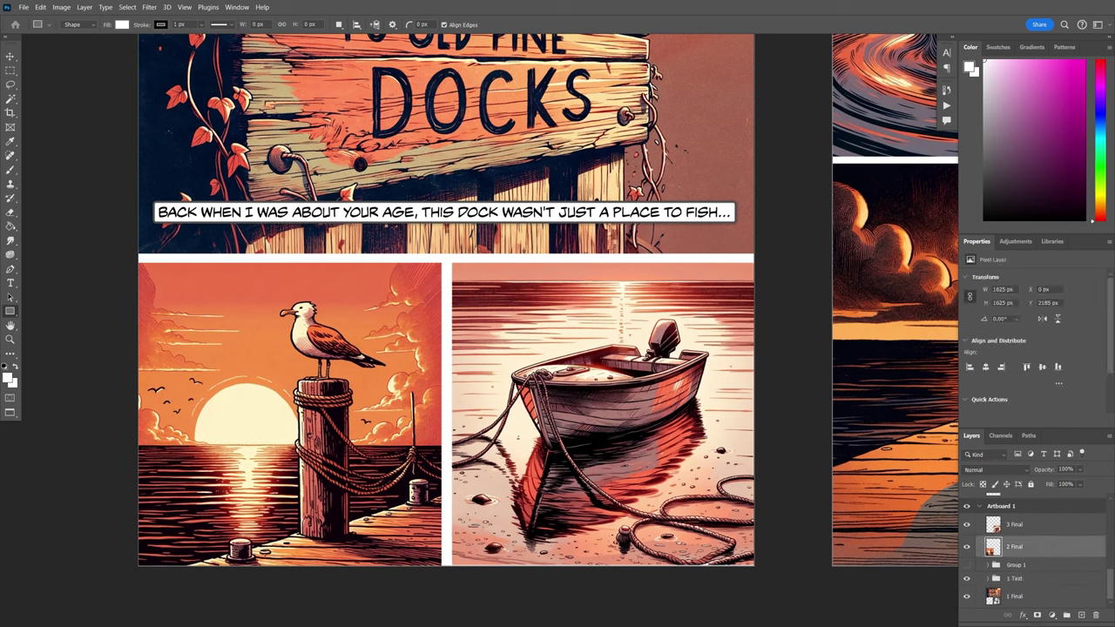
- Add the two-line text "What was it then, Grandpa?" in the upper-left corner of the seagull panel
{"action": "key", "text": "t"}
{"action": "left_click", "coordinate": [171, 303]}
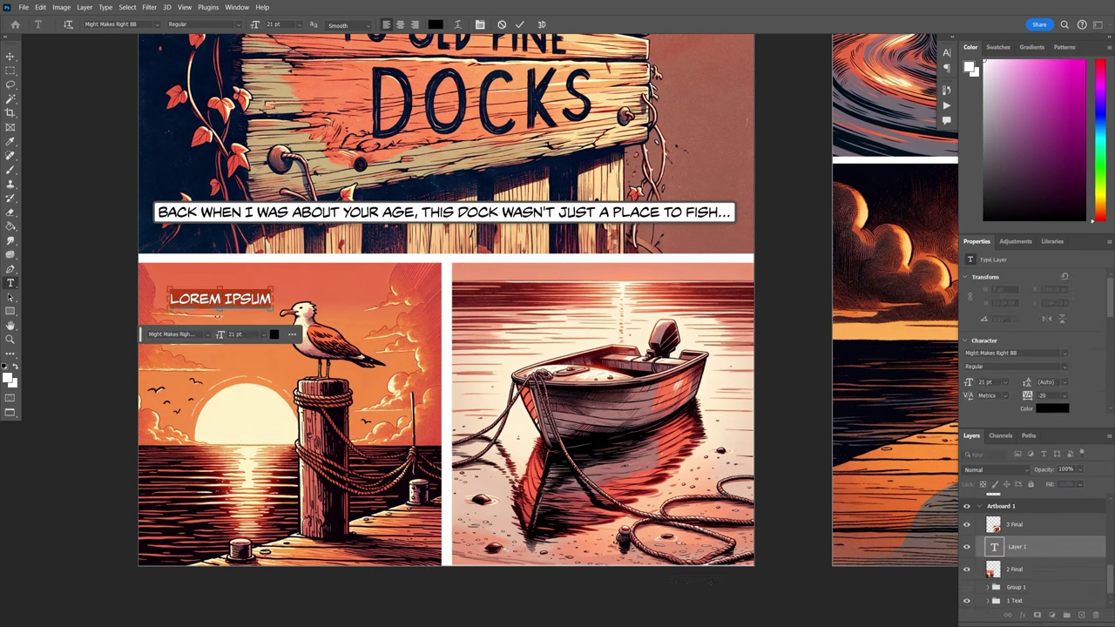
{"action": "type", "text": "WHAT WAS IT THEN, GRANDPA?"}
{"action": "left_click_drag", "start_coordinate": [251, 299], "coordinate": [225, 294]}
{"action": "left_click", "coordinate": [1049, 526]}
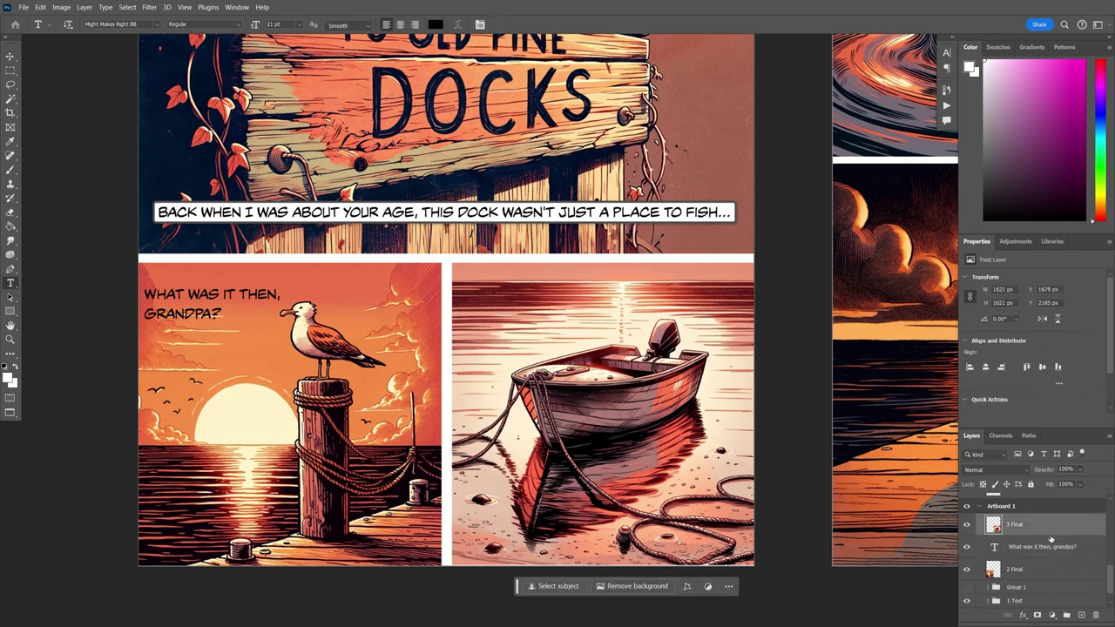
- Try a new white rectangle about 761 by 230 px behind the seagull panel's text
{"action": "left_click", "coordinate": [1050, 547]}
{"action": "key", "text": "m"}
{"action": "left_click_drag", "start_coordinate": [139, 285], "coordinate": [283, 328]}
{"action": "left_click", "coordinate": [10, 311]}
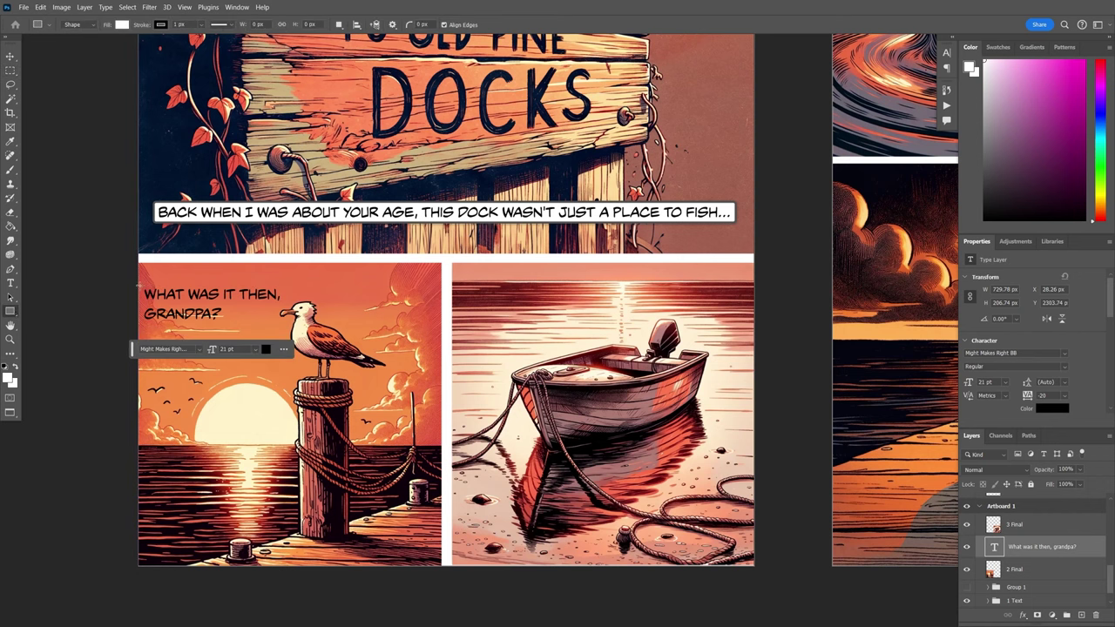
{"action": "left_click_drag", "start_coordinate": [139, 287], "coordinate": [283, 329]}
{"action": "left_click_drag", "start_coordinate": [1062, 551], "coordinate": [1060, 581]}
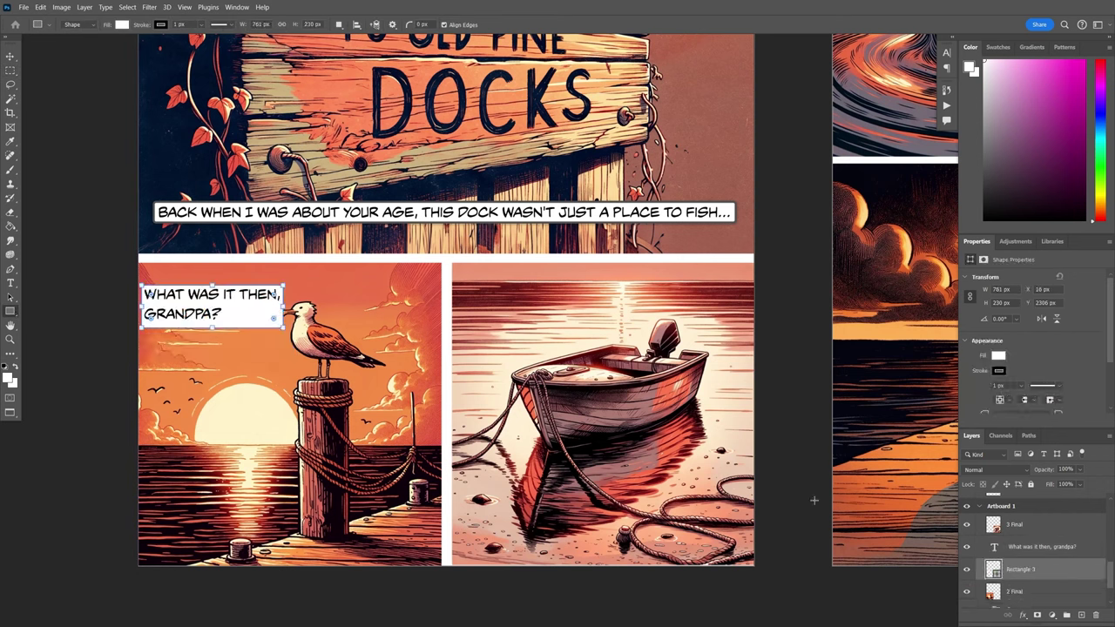
{"action": "scroll", "coordinate": [1052, 552], "scroll_direction": "down", "scroll_amount": 1}
{"action": "scroll", "coordinate": [1052, 552], "scroll_direction": "up", "scroll_amount": 1}
{"action": "key", "text": "Delete"}
{"action": "key", "text": "v"}
{"action": "left_click_drag", "start_coordinate": [734, 215], "coordinate": [731, 301]}
{"action": "key", "text": "ctrl+z"}
{"action": "left_click", "coordinate": [729, 214]}
{"action": "left_click_drag", "start_coordinate": [1051, 556], "coordinate": [1035, 502]}
{"action": "key", "text": "ctrl+z"}
{"action": "key", "text": "ctrl+z"}
- Duplicate the first caption's styled rectangle down into the seagull panel and place the copy's layer between the Grandpa text and 2 Final
{"action": "scroll", "coordinate": [1073, 524], "scroll_direction": "down", "scroll_amount": 1}
{"action": "left_click_drag", "start_coordinate": [555, 220], "coordinate": [555, 304]}
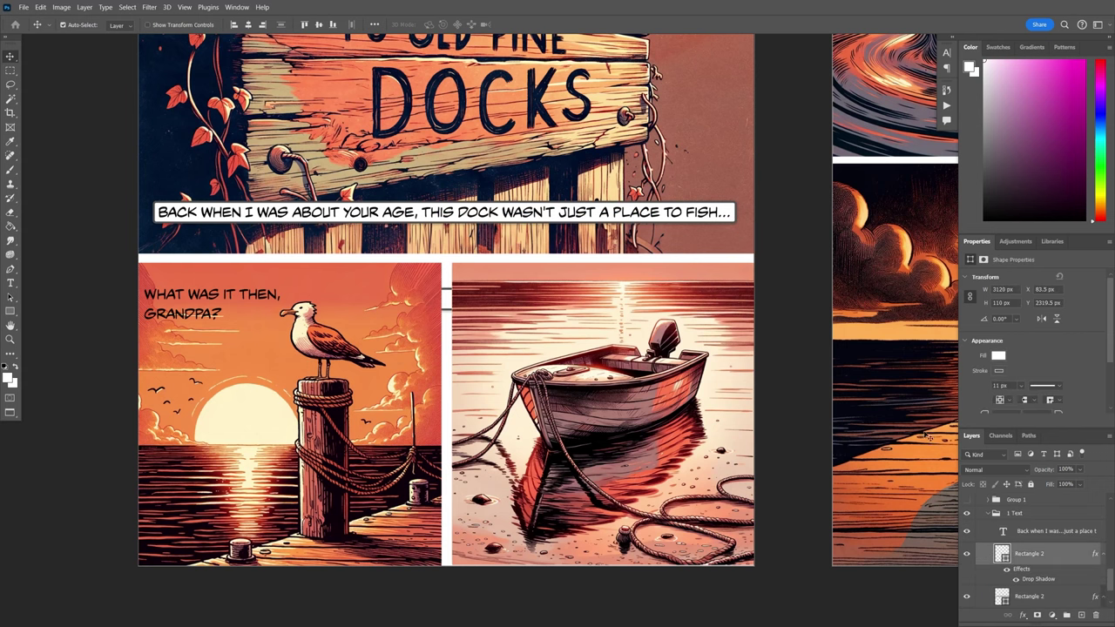
{"action": "left_click_drag", "start_coordinate": [1062, 553], "coordinate": [1057, 514]}
{"action": "scroll", "coordinate": [1057, 531], "scroll_direction": "up", "scroll_amount": 1}
{"action": "left_click_drag", "start_coordinate": [1055, 592], "coordinate": [1054, 529]}
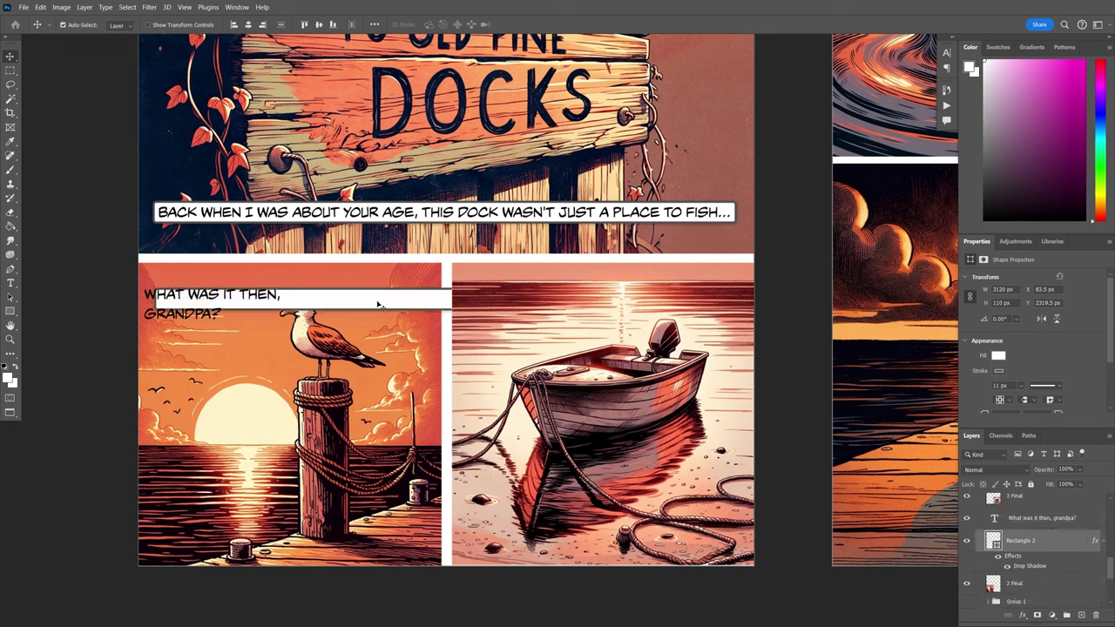
- Fit the duplicated white rectangle around the two-line Grandpa text in the seagull panel
{"action": "left_click_drag", "start_coordinate": [396, 306], "coordinate": [384, 301]}
{"action": "key", "text": "ctrl+t"}
{"action": "left_click_drag", "start_coordinate": [566, 294], "coordinate": [285, 294]}
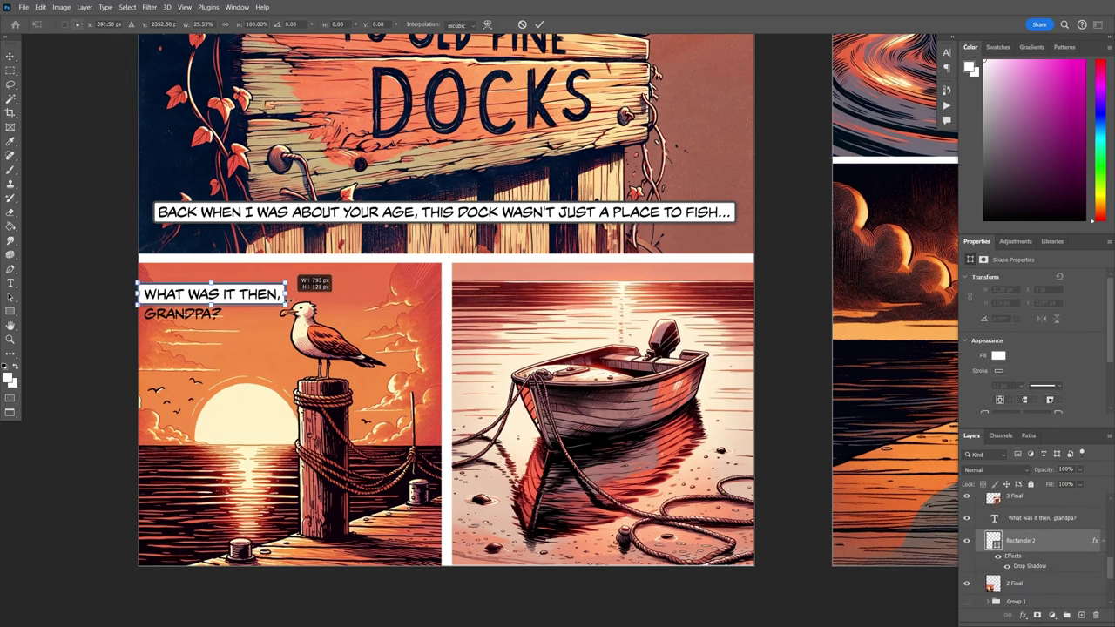
{"action": "left_click_drag", "start_coordinate": [211, 305], "coordinate": [211, 328]}
{"action": "key", "text": "Return"}
{"action": "left_click_drag", "start_coordinate": [278, 305], "coordinate": [239, 294]}
- Group the seagull panel's text with its rectangle and name the group 2 Text
{"action": "left_click", "coordinate": [1051, 542], "text": "shift"}
{"action": "key", "text": "ctrl+g"}
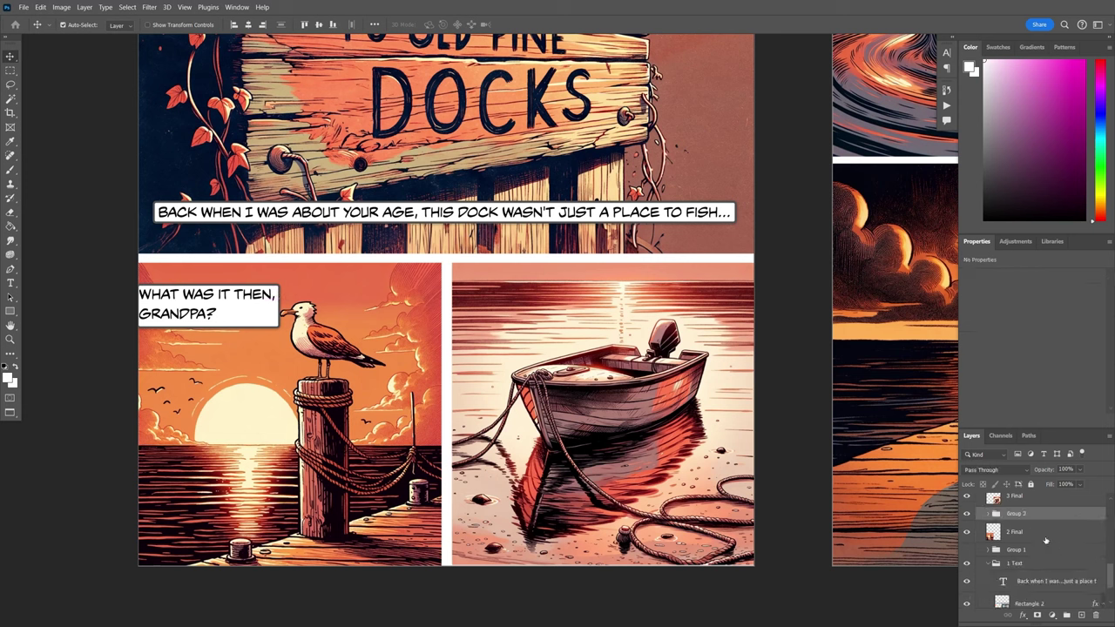
{"action": "key", "text": "Return"}
- Scale down the 2 Text caption and place it just inside the seagull panel's upper-left corner
{"action": "key", "text": "ctrl+t"}
{"action": "left_click_drag", "start_coordinate": [278, 327], "coordinate": [258, 320]}
{"action": "key", "text": "Return"}
{"action": "left_click_drag", "start_coordinate": [231, 311], "coordinate": [194, 296]}
{"action": "key", "text": "ctrl+z"}
{"action": "left_click", "coordinate": [1040, 515]}
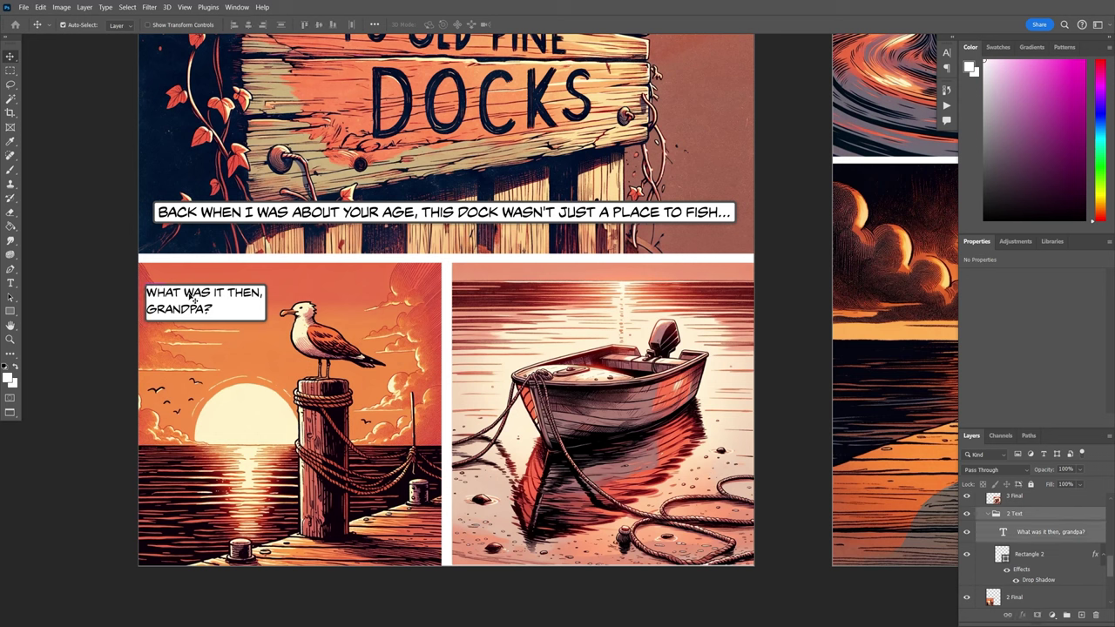
{"action": "left_click", "coordinate": [1051, 533]}
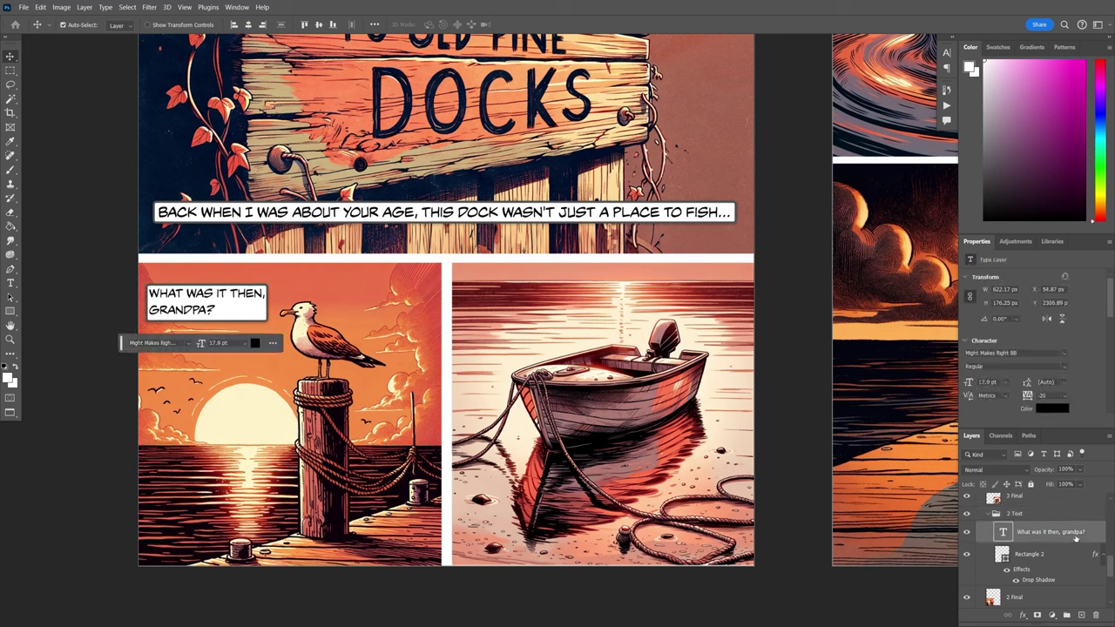
- Give the Grandpa caption's rectangle a light blue stroke, keeping its fill white
{"action": "left_click", "coordinate": [1045, 554]}
{"action": "left_click", "coordinate": [998, 335]}
{"action": "left_click", "coordinate": [998, 320]}
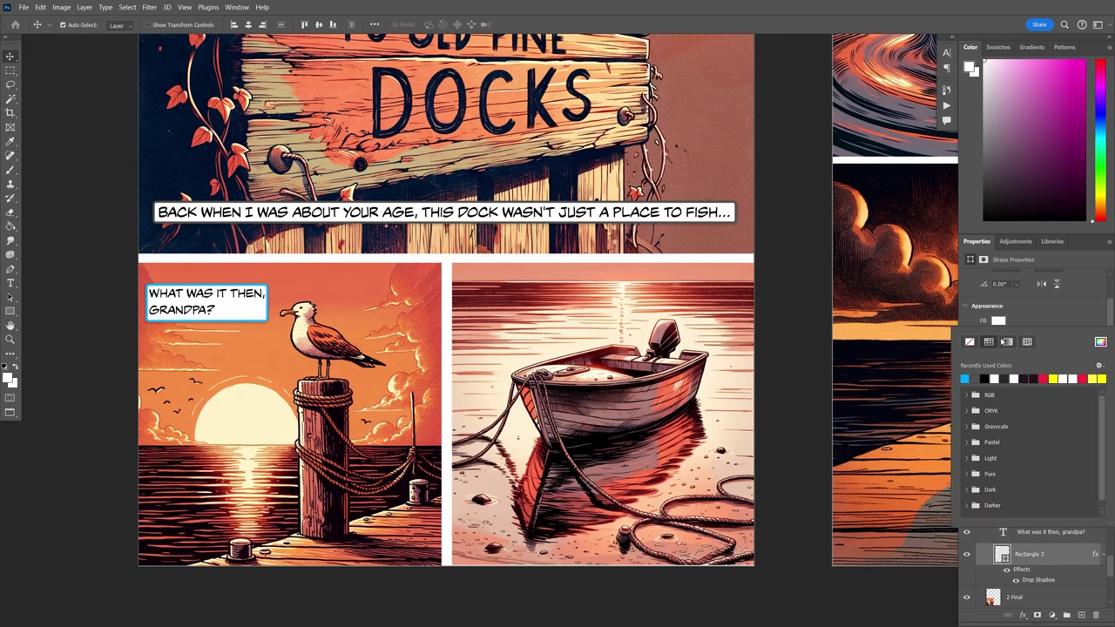
{"action": "left_click", "coordinate": [965, 378]}
{"action": "key", "text": "ctrl+z"}
- Match the Grandpa text colour to the blue border by sampling it as 59b6e4, and collapse the 2 Text group
{"action": "left_click", "coordinate": [1065, 535]}
{"action": "left_click", "coordinate": [1050, 406]}
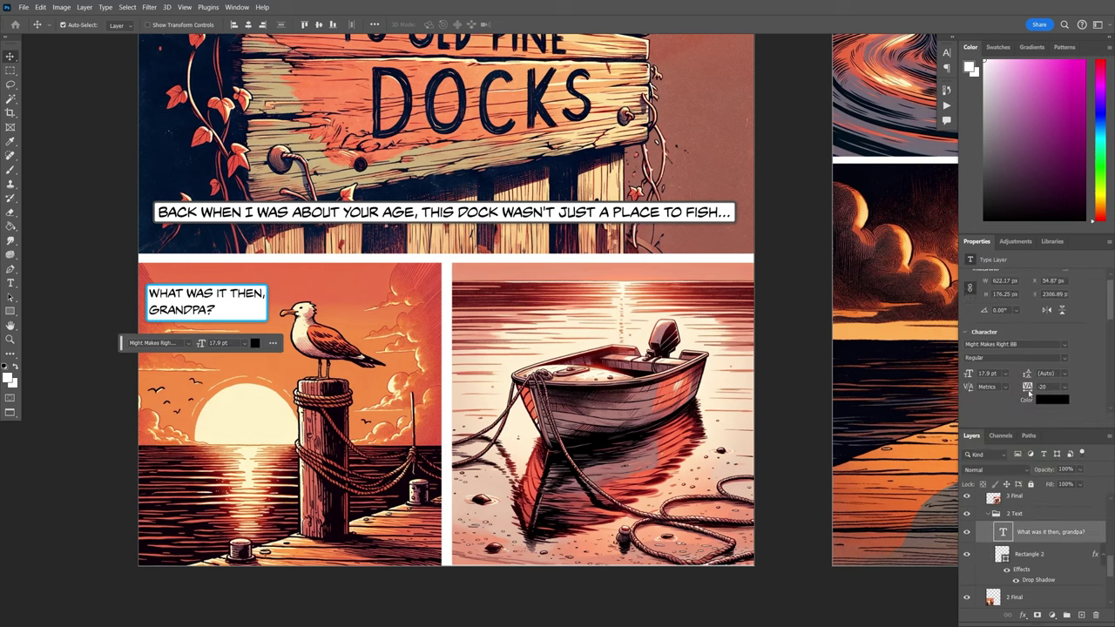
{"action": "left_click", "coordinate": [270, 301]}
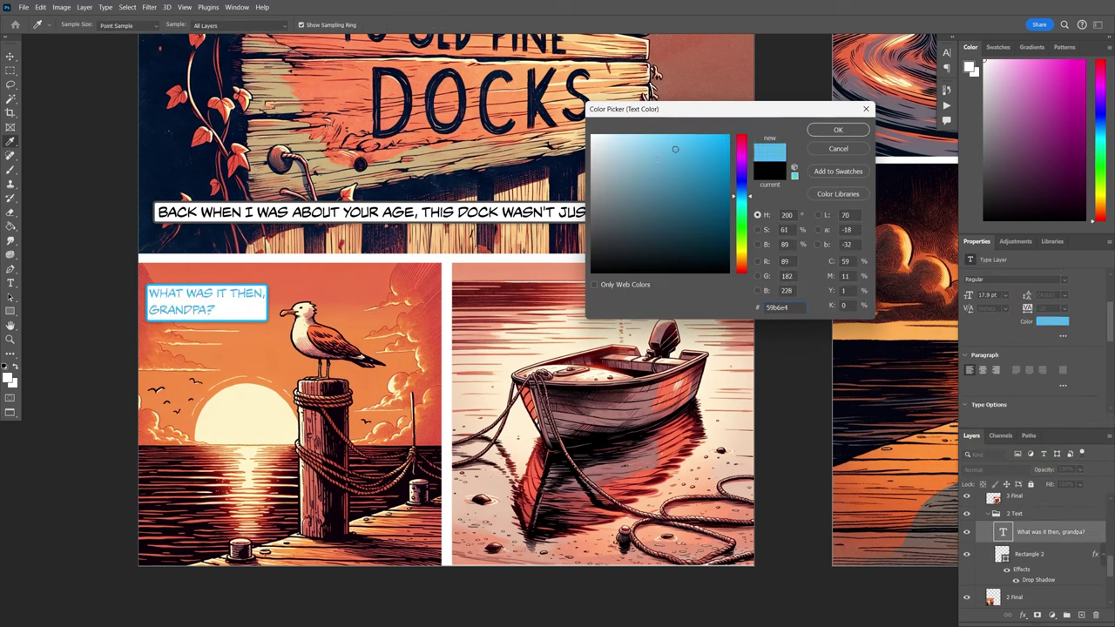
{"action": "left_click", "coordinate": [850, 133]}
{"action": "left_click", "coordinate": [1064, 550]}
{"action": "scroll", "coordinate": [1065, 540], "scroll_direction": "down", "scroll_amount": 3}
{"action": "scroll", "coordinate": [1065, 540], "scroll_direction": "up", "scroll_amount": 2}
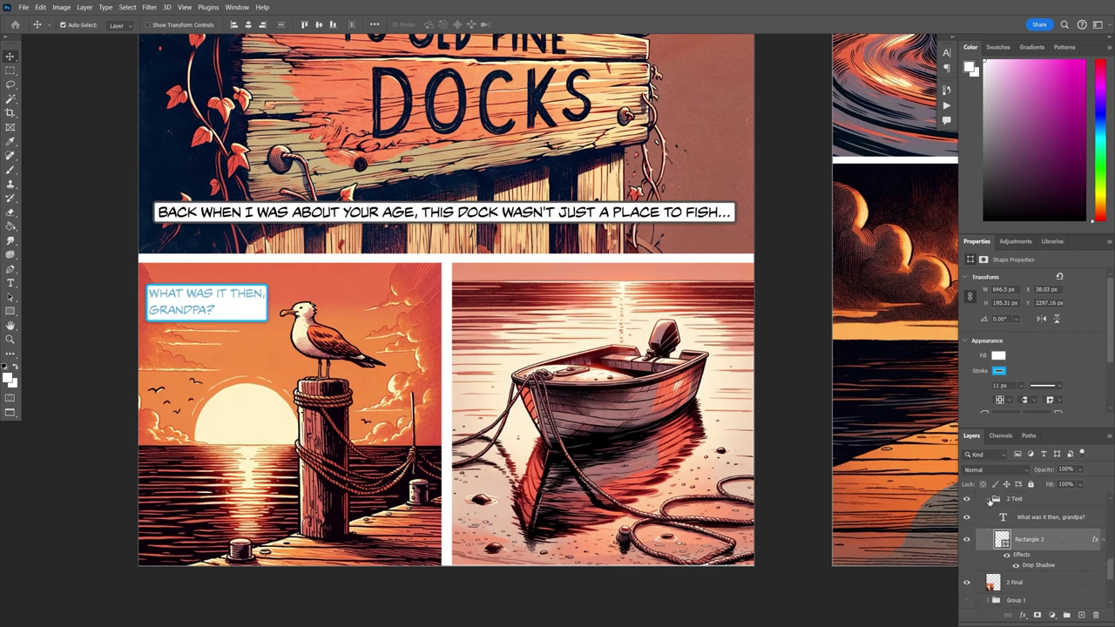
{"action": "left_click", "coordinate": [987, 500]}
- Duplicate the first caption's rectangle to the top of Artboard 1's layers and move the copy down over the seagull panel
{"action": "scroll", "coordinate": [1068, 527], "scroll_direction": "up", "scroll_amount": 1}
{"action": "left_click", "coordinate": [1070, 534]}
{"action": "scroll", "coordinate": [1069, 554], "scroll_direction": "down", "scroll_amount": 1}
{"action": "left_click", "coordinate": [1070, 576]}
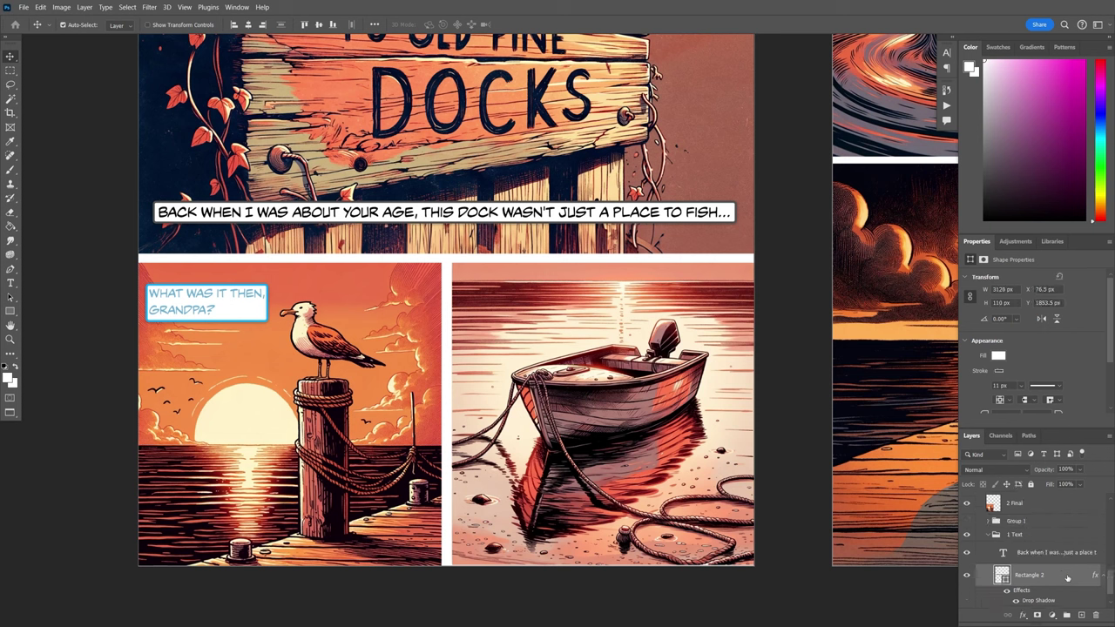
{"action": "left_click", "coordinate": [987, 535]}
{"action": "left_click", "coordinate": [988, 578]}
{"action": "scroll", "coordinate": [1048, 546], "scroll_direction": "up", "scroll_amount": 2}
{"action": "left_click_drag", "start_coordinate": [1048, 545], "coordinate": [1048, 518]}
{"action": "left_click_drag", "start_coordinate": [278, 212], "coordinate": [271, 425]}
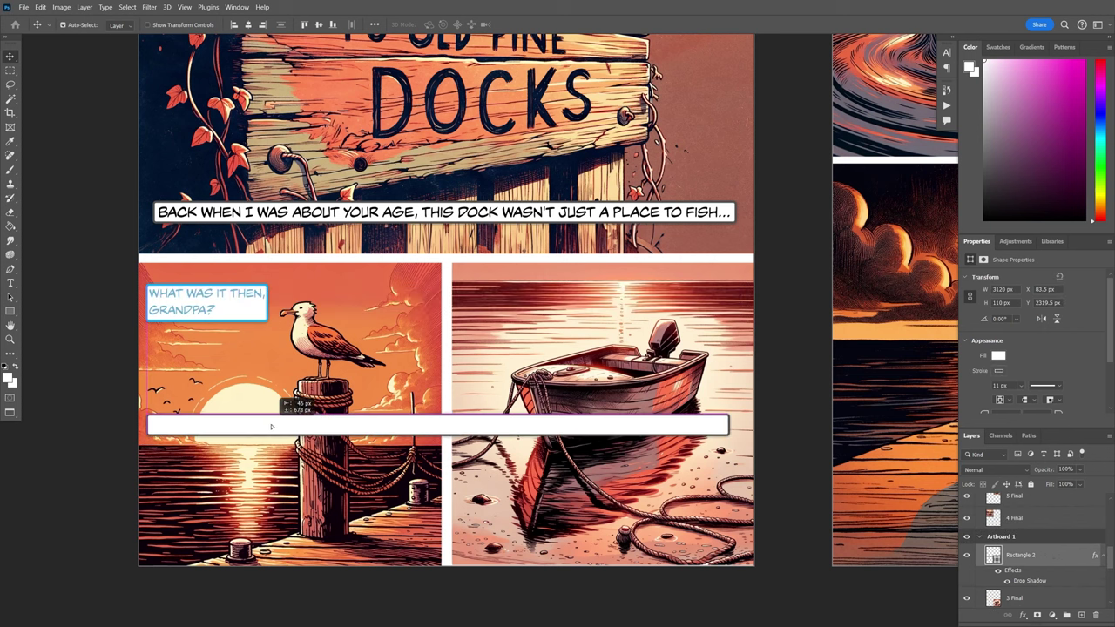
- Resize the copied rectangle to about 735 by 582 px in the seagull panel's lower-left corner
{"action": "key", "text": "ctrl+t"}
{"action": "left_click_drag", "start_coordinate": [730, 424], "coordinate": [284, 425]}
{"action": "left_click_drag", "start_coordinate": [215, 435], "coordinate": [216, 532]}
{"action": "left_click_drag", "start_coordinate": [226, 457], "coordinate": [227, 473]}
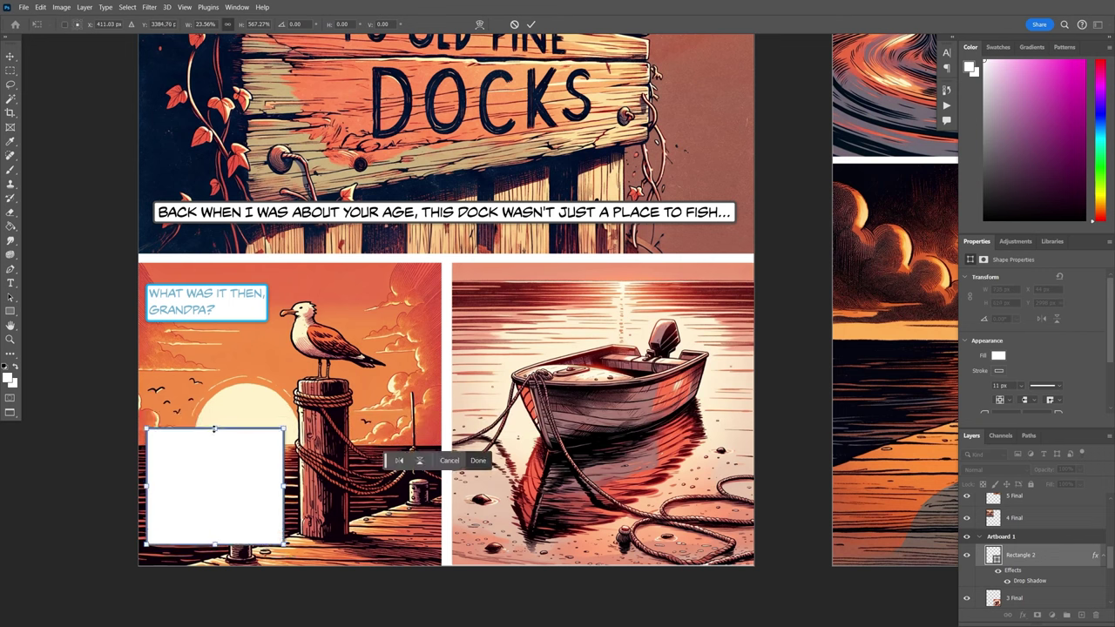
{"action": "left_click_drag", "start_coordinate": [214, 428], "coordinate": [277, 539]}
{"action": "key", "text": "Return"}
- Add the 16 pt black text "It was a gateway to worlds unseen, full of tales and adventures." inside the lower rectangle's area
{"action": "key", "text": "t"}
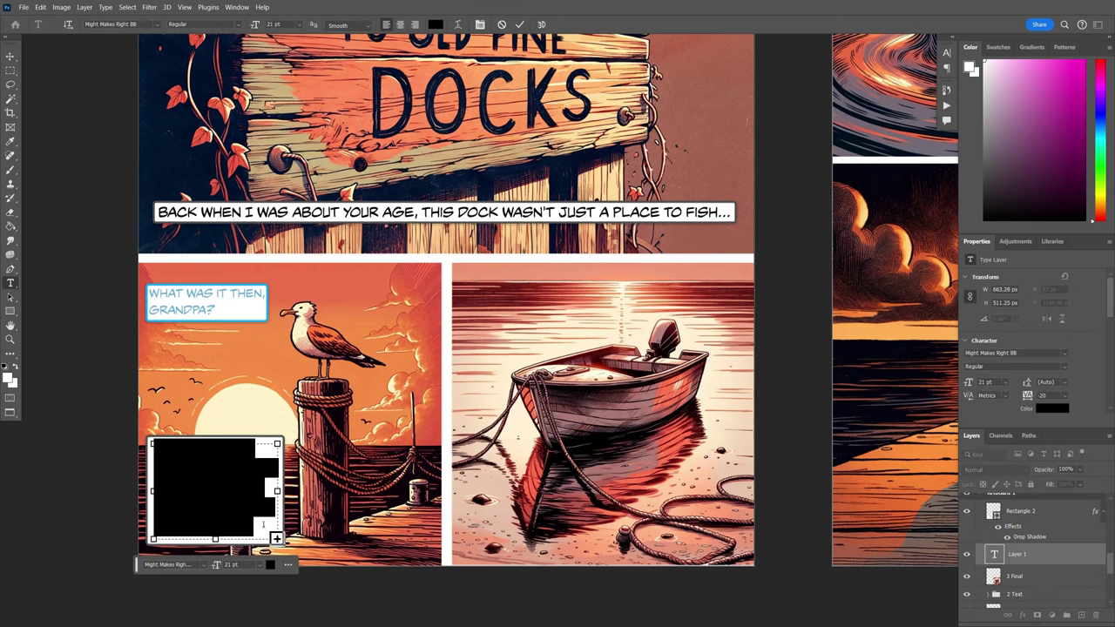
{"action": "key", "text": "BackSpace"}
{"action": "key", "text": "ctrl+a"}
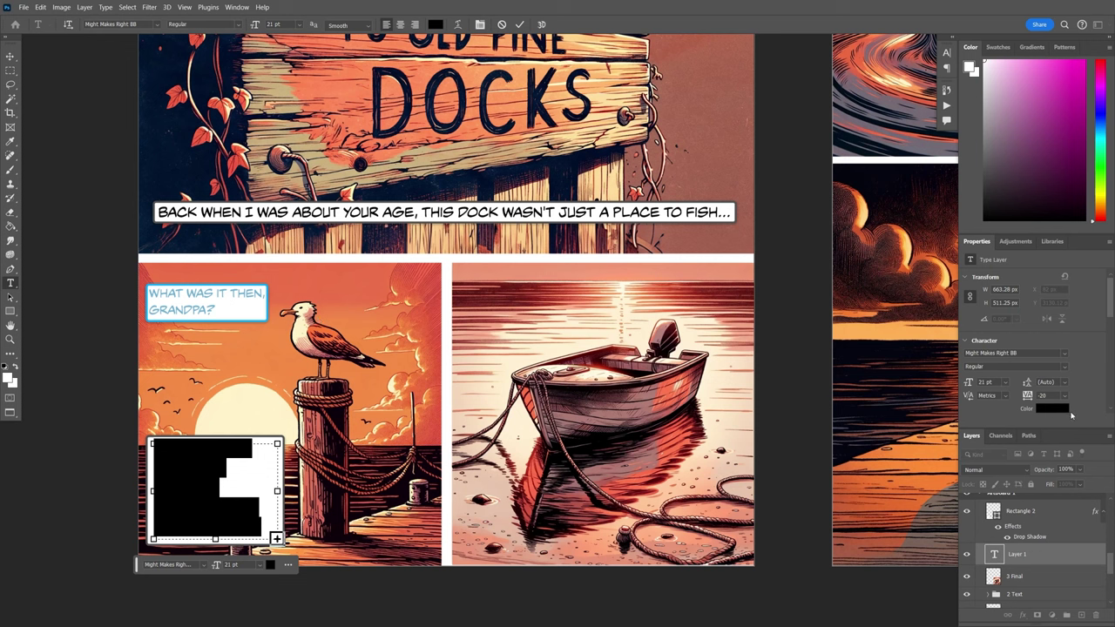
{"action": "scroll", "coordinate": [997, 383], "scroll_direction": "down", "scroll_amount": 5}
{"action": "left_click", "coordinate": [1049, 580]}
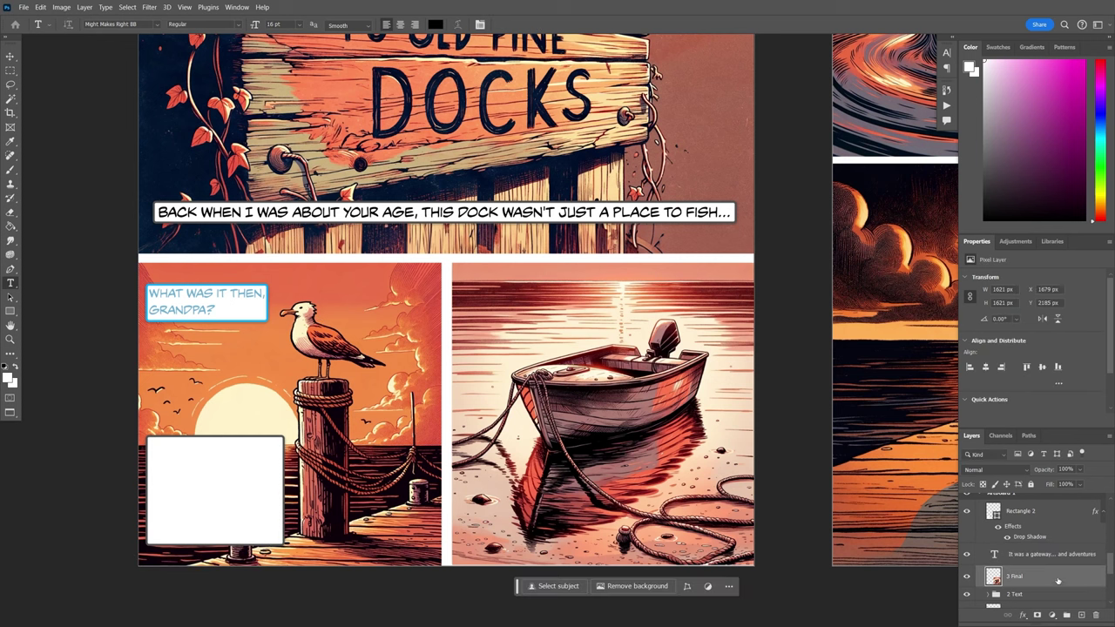
- Move the gateway text's layer above its white rectangle
{"action": "scroll", "coordinate": [1060, 565], "scroll_direction": "down", "scroll_amount": 4}
{"action": "scroll", "coordinate": [1048, 560], "scroll_direction": "up", "scroll_amount": 5}
{"action": "mouse_move", "coordinate": [1050, 573]}
{"action": "left_mouse_down"}
{"action": "mouse_move", "coordinate": [1050, 533]}
{"action": "mouse_move", "coordinate": [1050, 579]}
{"action": "left_mouse_up"}
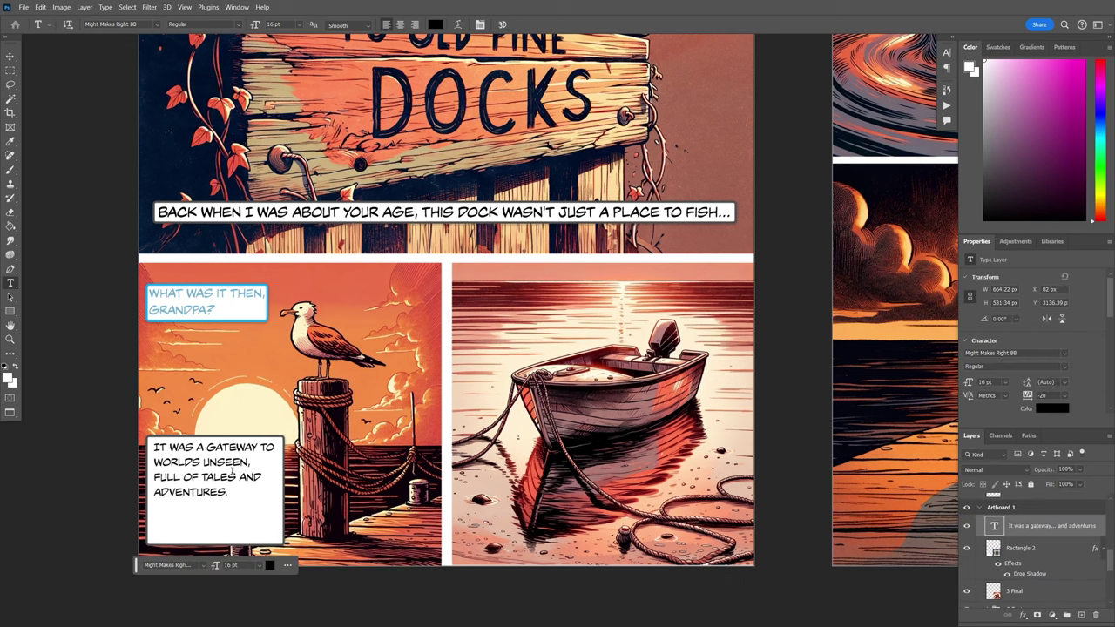
{"action": "key", "text": "ctrl+a"}
{"action": "key", "text": "ctrl+Return"}
- Shorten the gateway caption's rectangle from below so it fits closely around the four lines of text
{"action": "left_click", "coordinate": [236, 533], "text": "ctrl"}
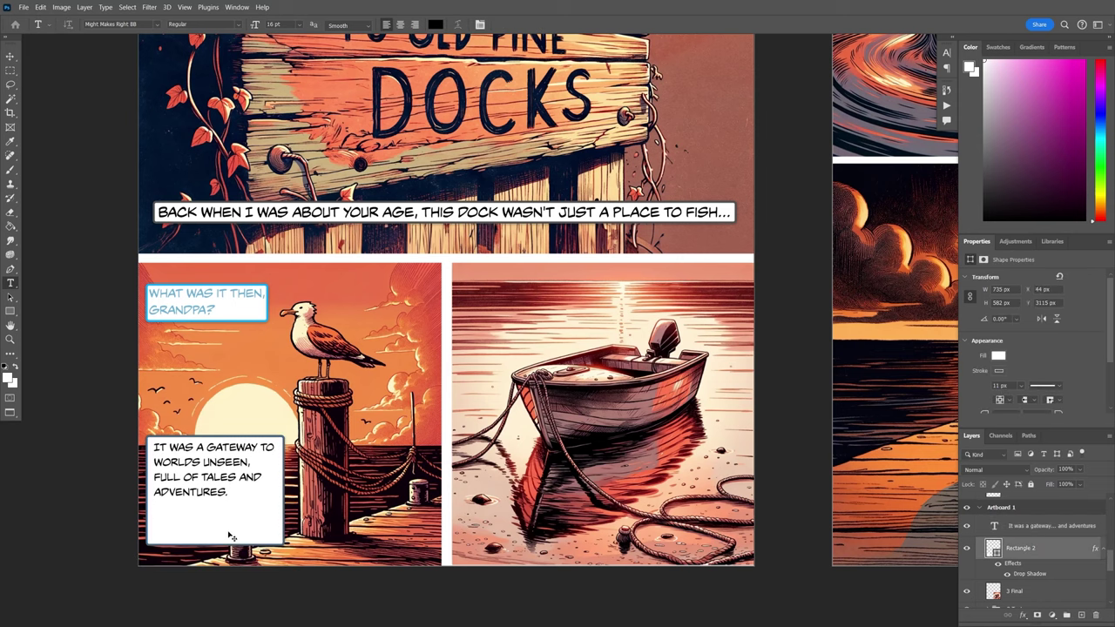
{"action": "left_click_drag", "start_coordinate": [216, 544], "coordinate": [217, 505]}
{"action": "key", "text": "Return"}
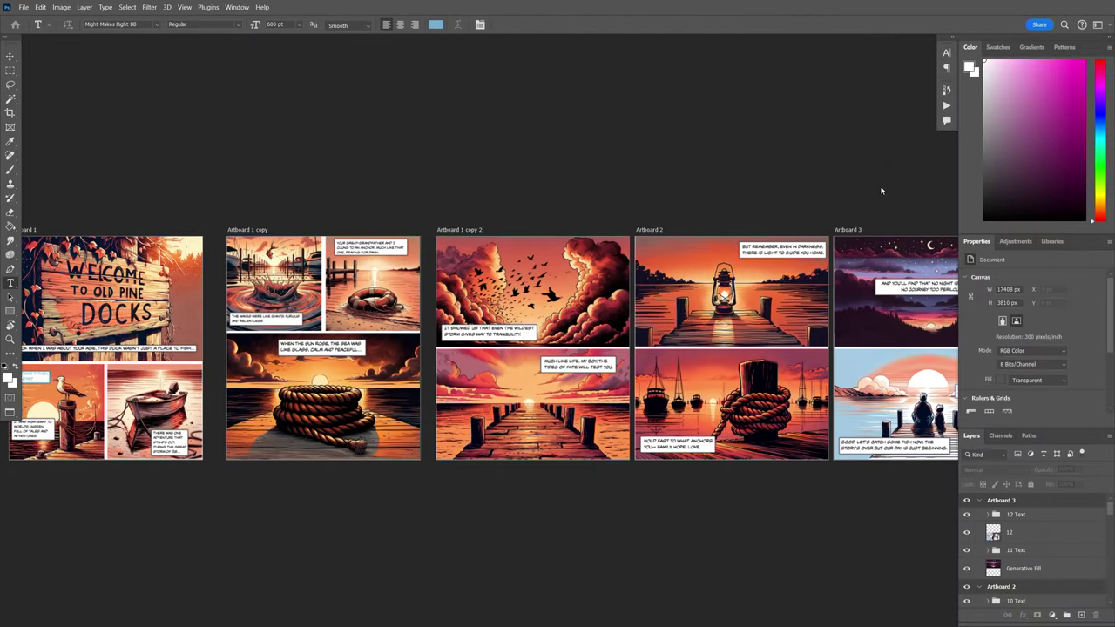